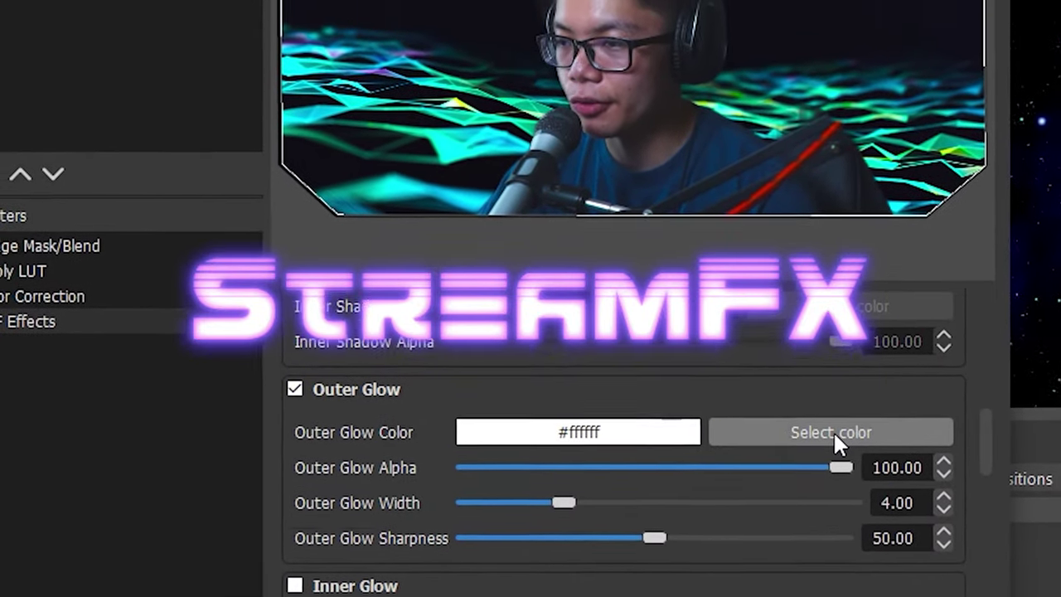
Open the colour chooser for Outer Glow Color in the webcam's SDF Effects filter
click(825, 343)
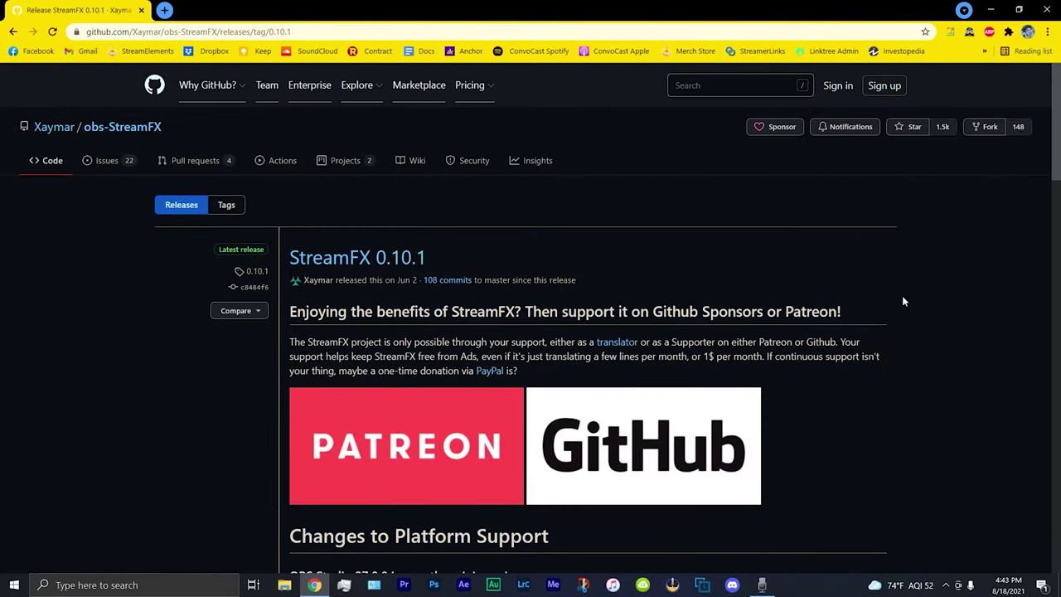
Save streamfx-windows-2019-0.10.1.0-gc8484f65.exe to Local Disk (C:) and launch it
scroll(904, 302, down, 20)
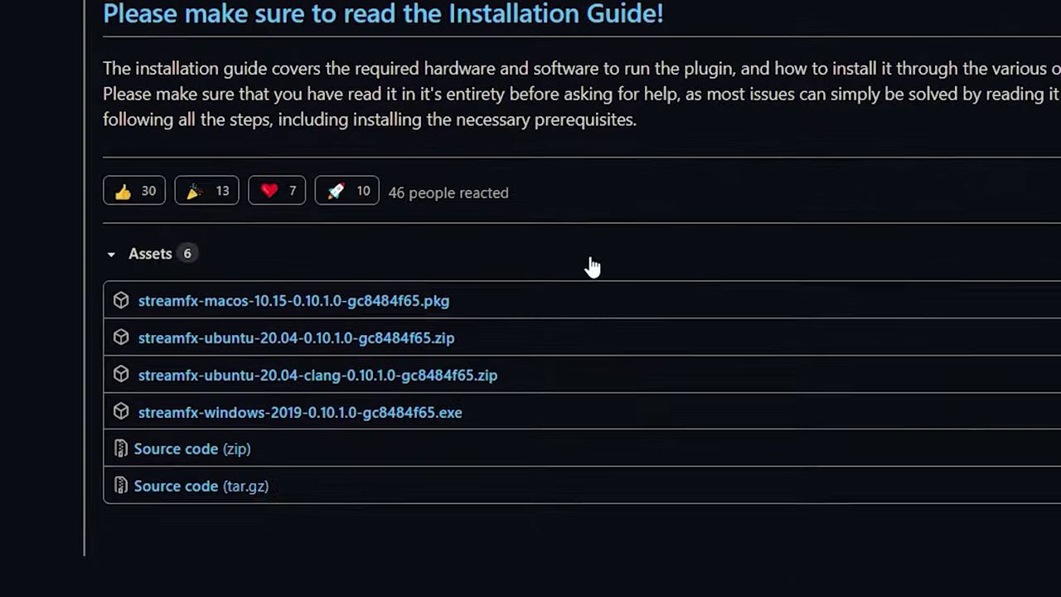
click(383, 416)
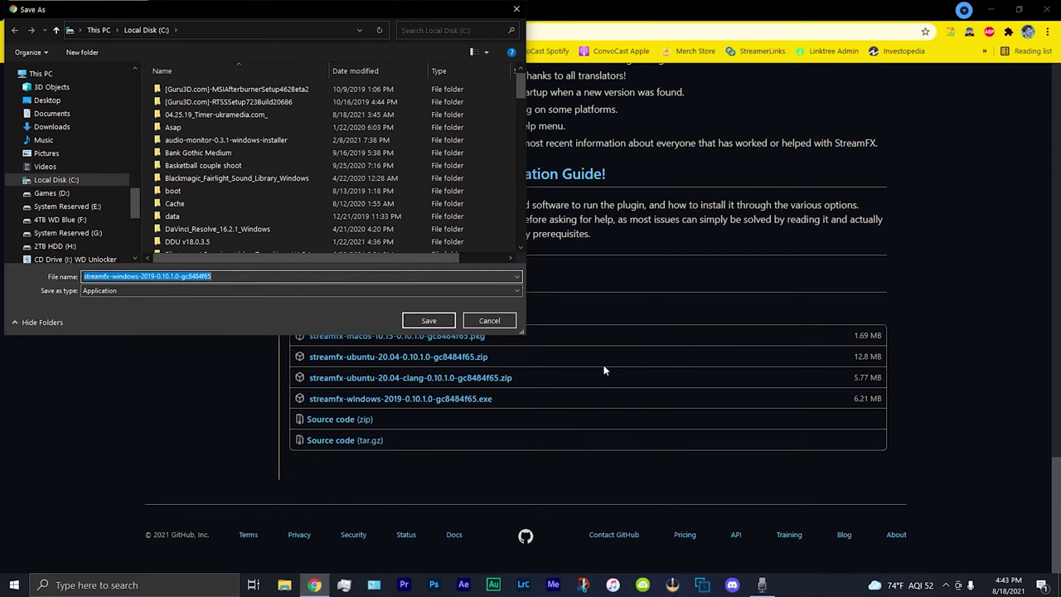
click(94, 182)
scroll(398, 206, down, 2)
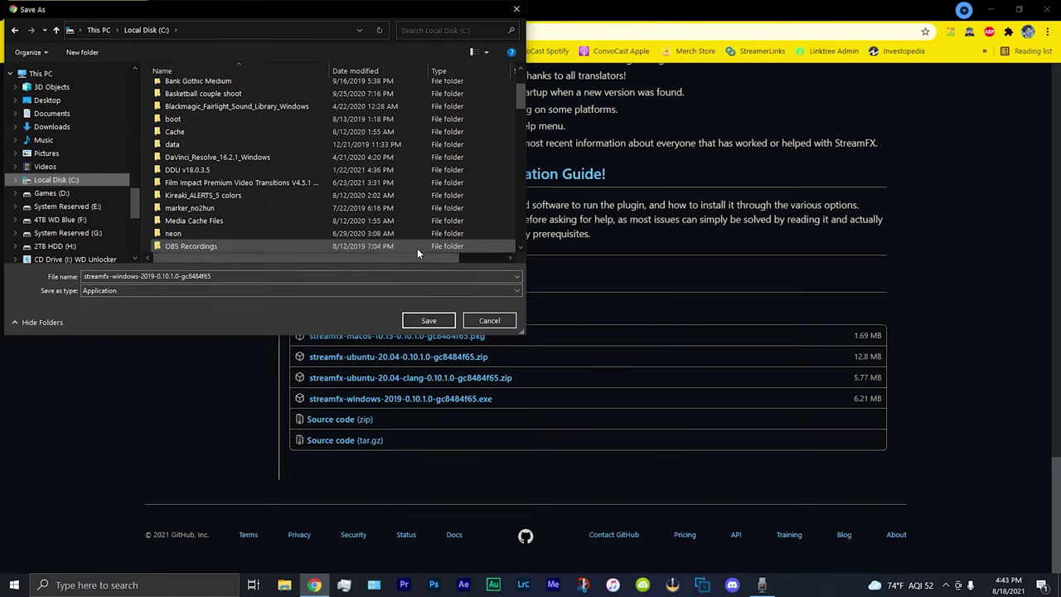
click(429, 321)
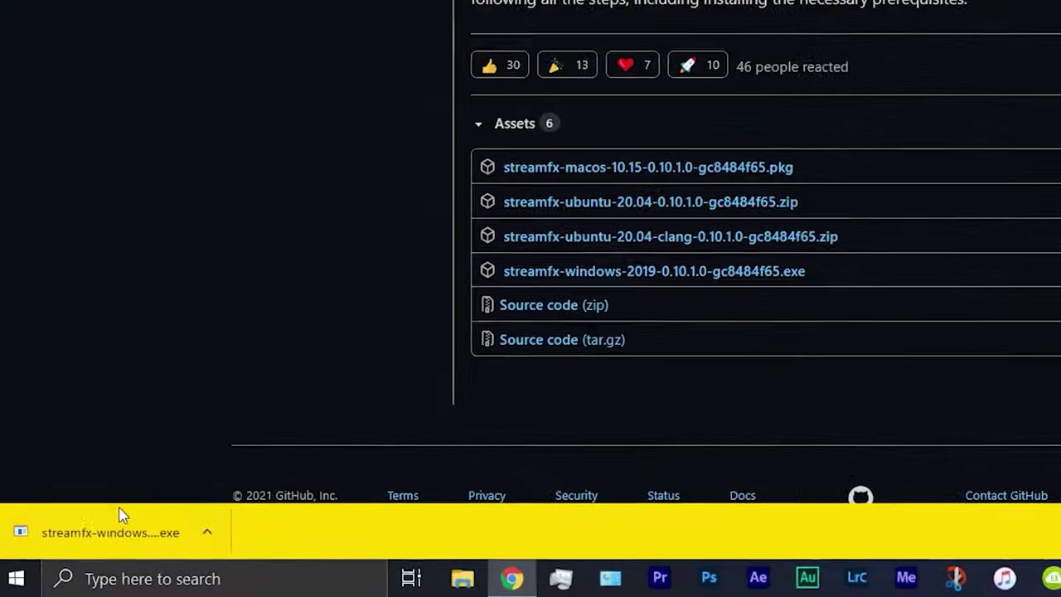
click(77, 557)
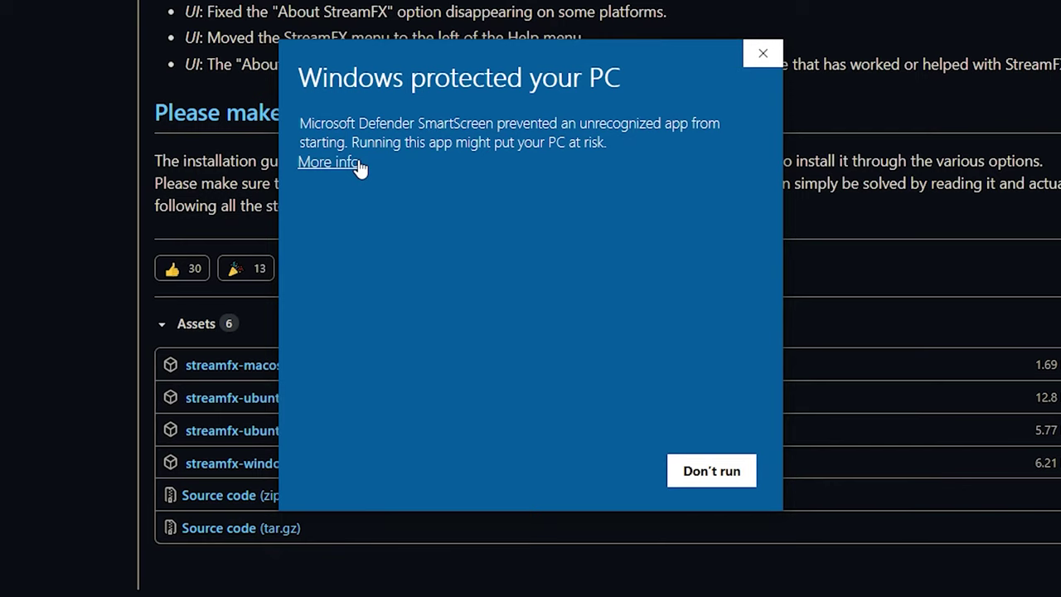
Run the installer despite the SmartScreen warning and accept the StreamFX licence agreement
click(328, 162)
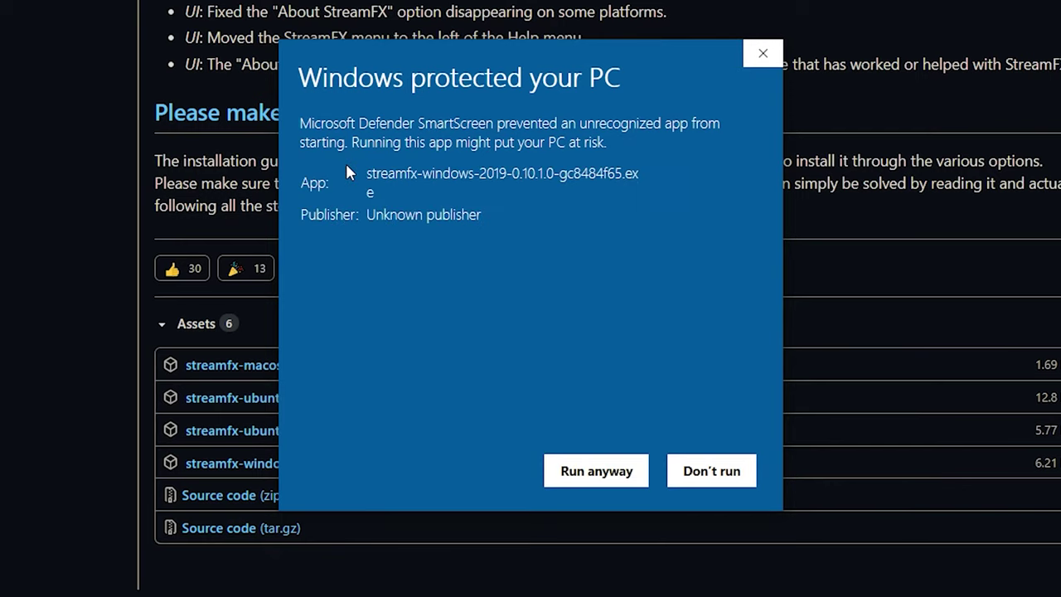
click(590, 466)
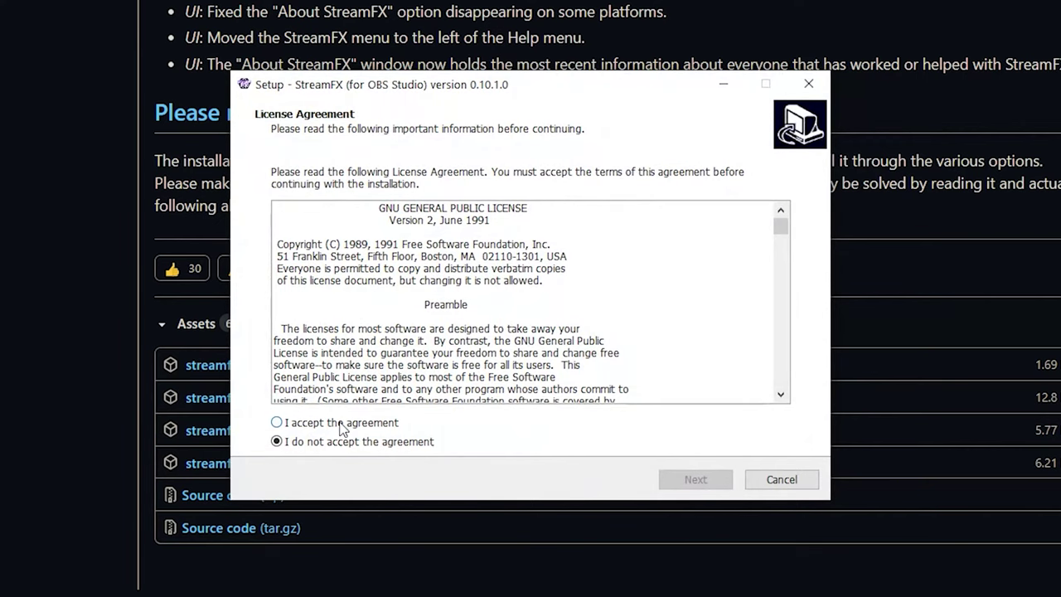
click(341, 423)
click(694, 481)
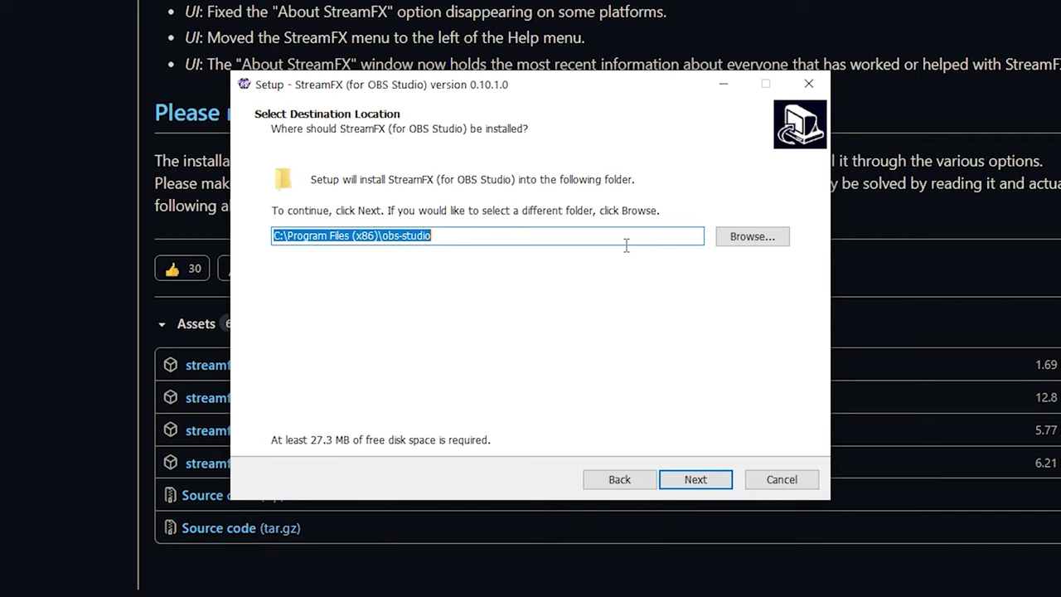
Install StreamFX into the existing C:\Program Files (x86)\obs-studio folder with the default Start Menu folder
click(695, 479)
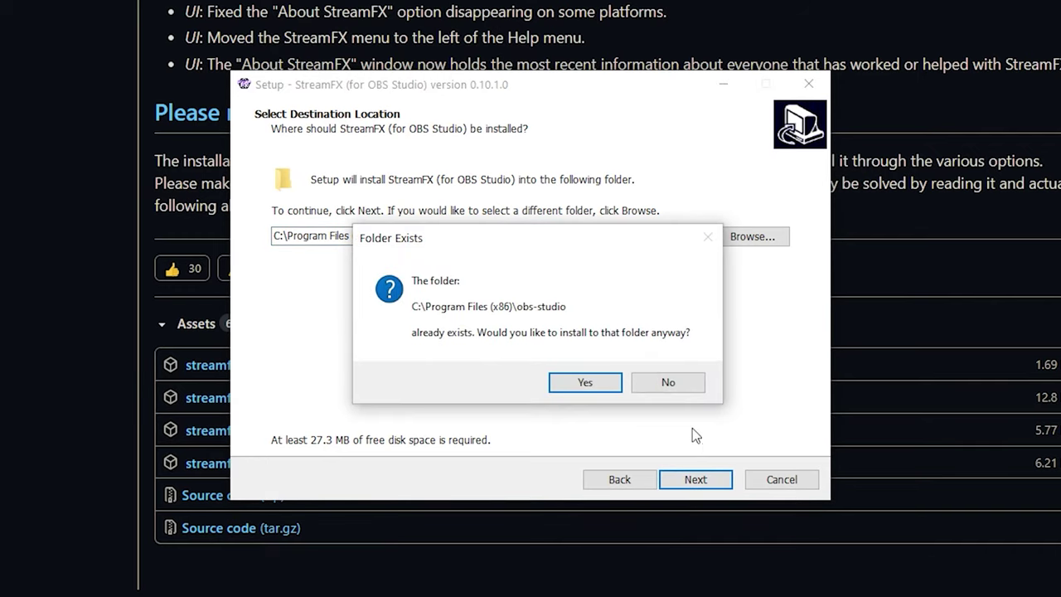
click(580, 386)
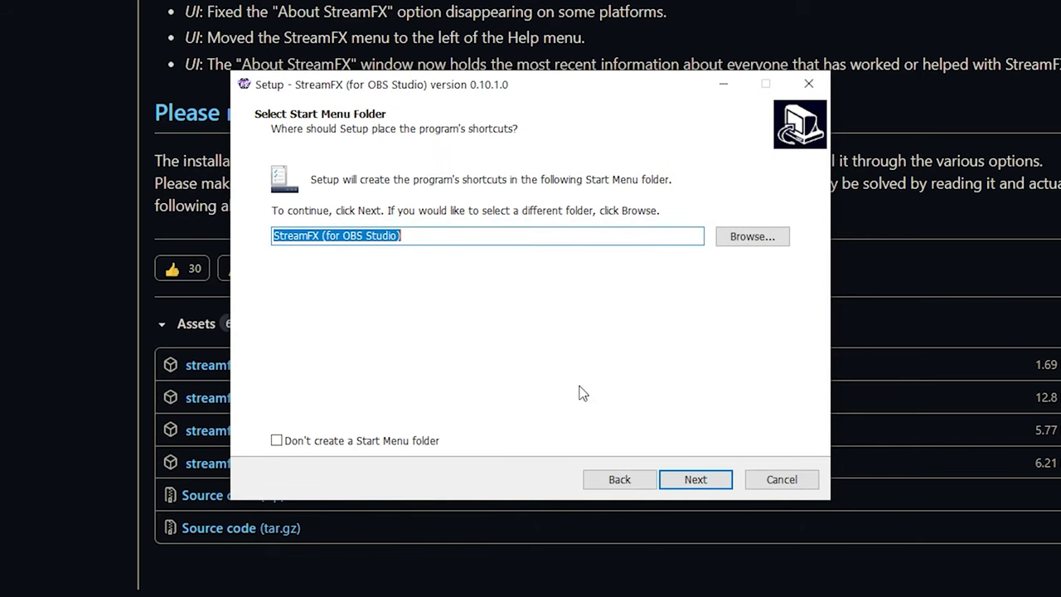
click(695, 479)
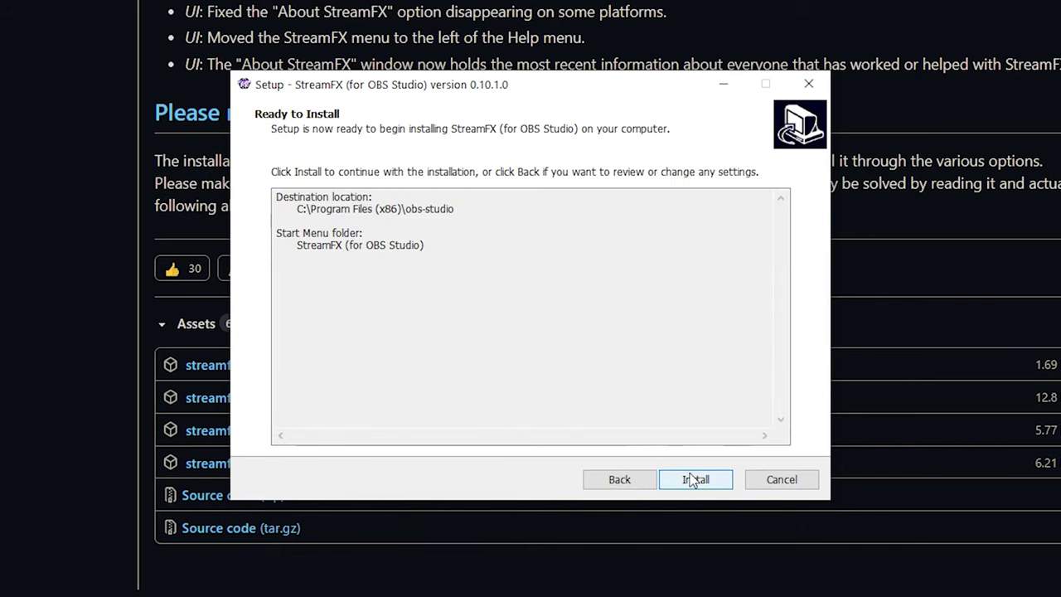
click(695, 479)
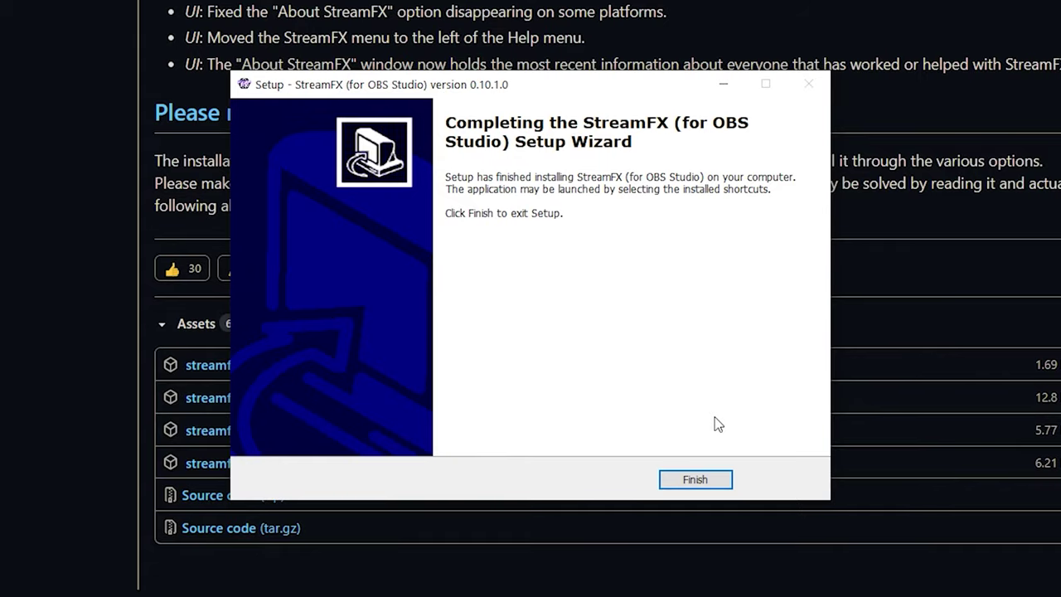
Finish the installer, then choose a 3D Transform effect filter for the Chat source
click(698, 479)
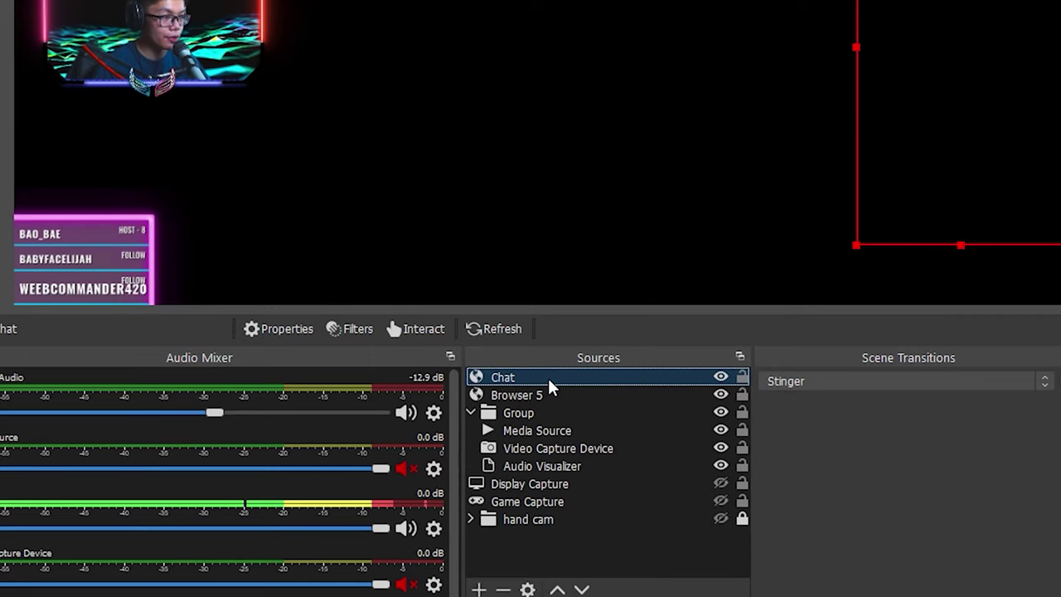
right_click(547, 376)
click(579, 349)
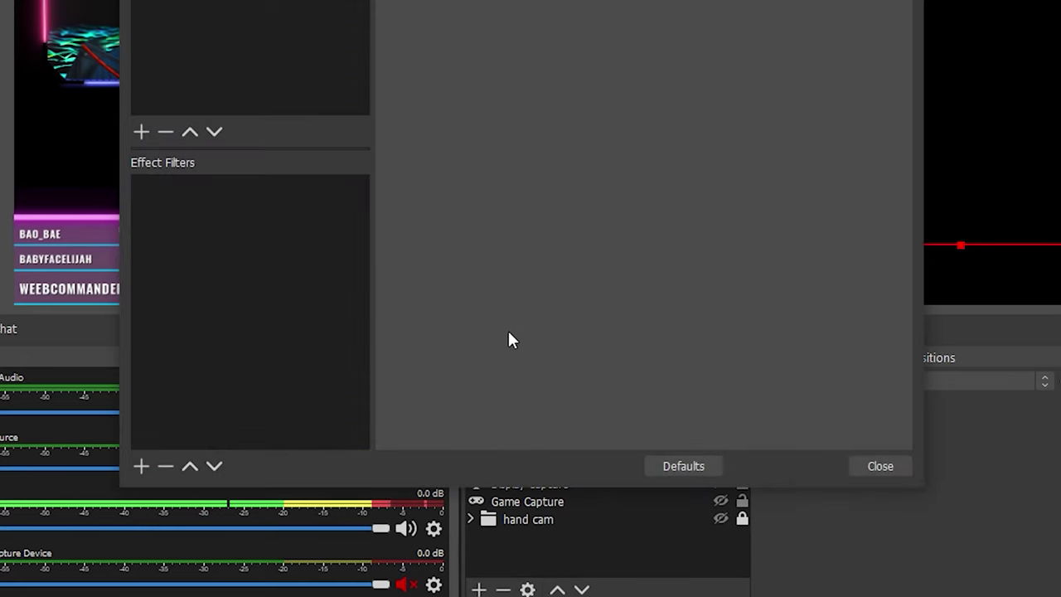
click(140, 467)
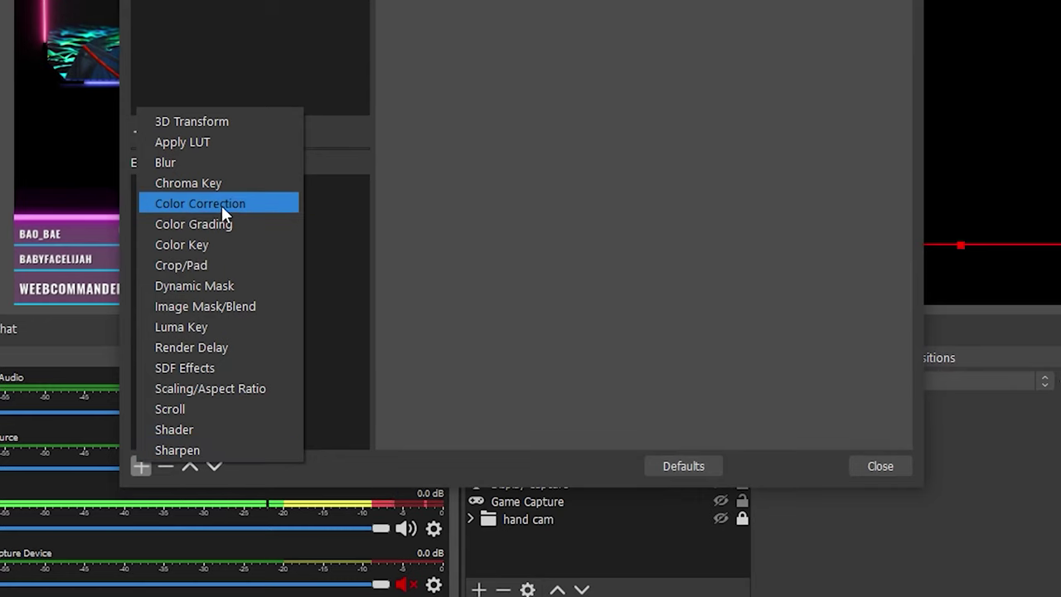
click(223, 127)
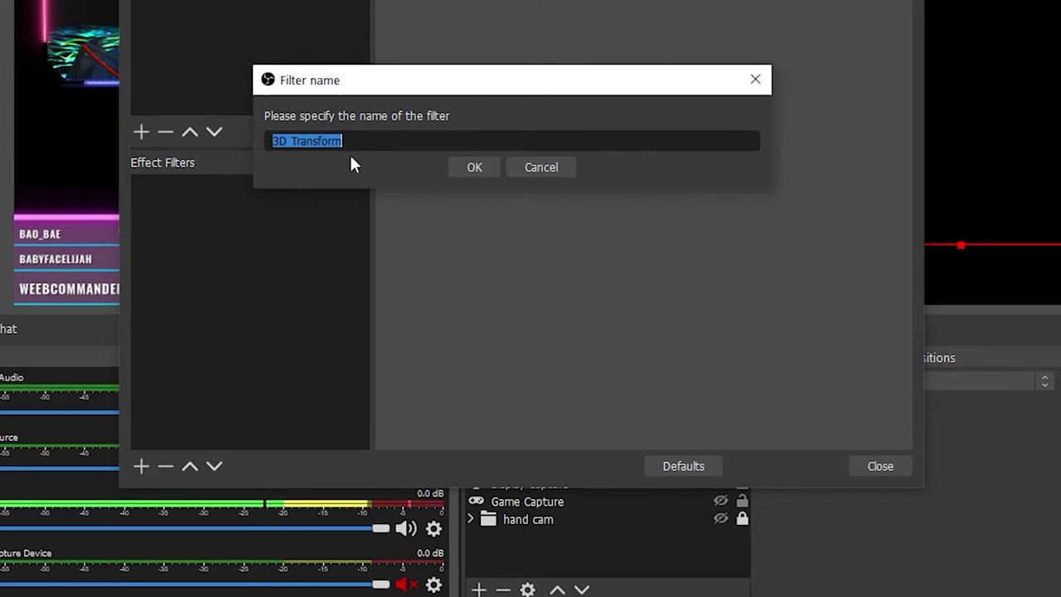
Confirm the 3D Transform filter name and send a test chat message to preview
click(472, 167)
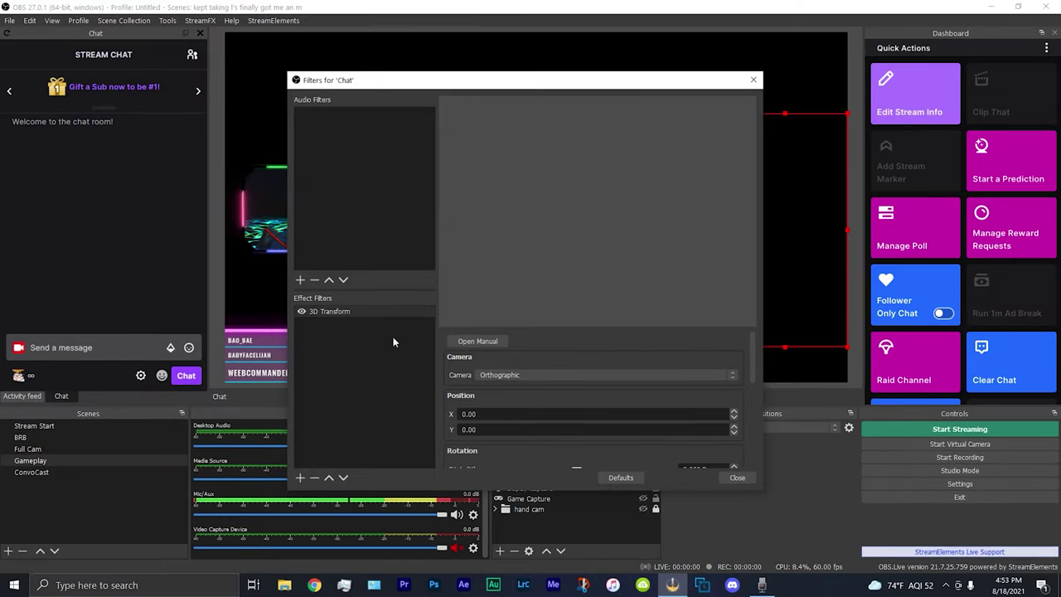
click(42, 351)
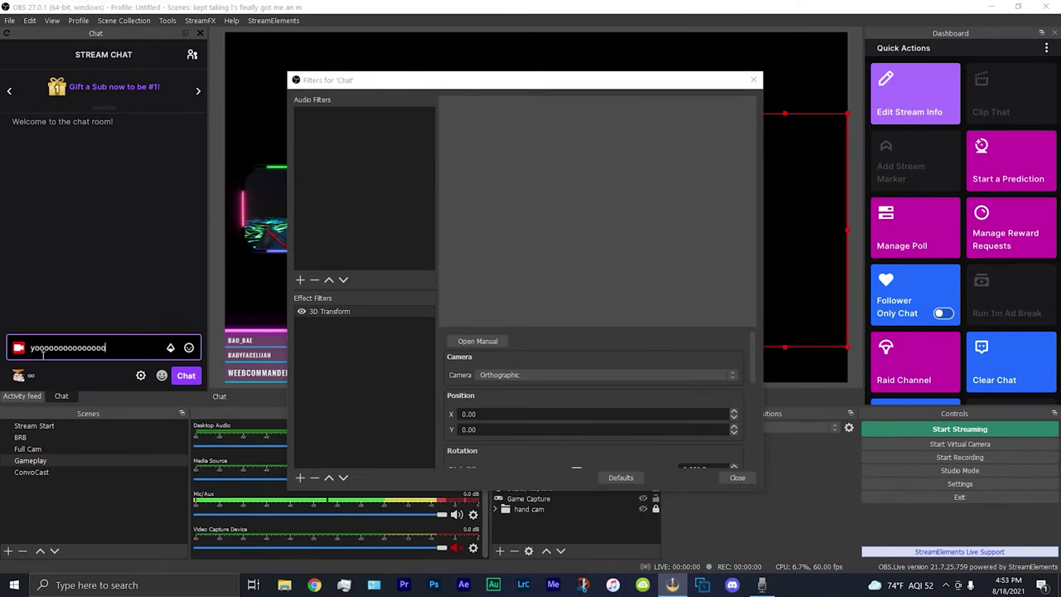
key(Return)
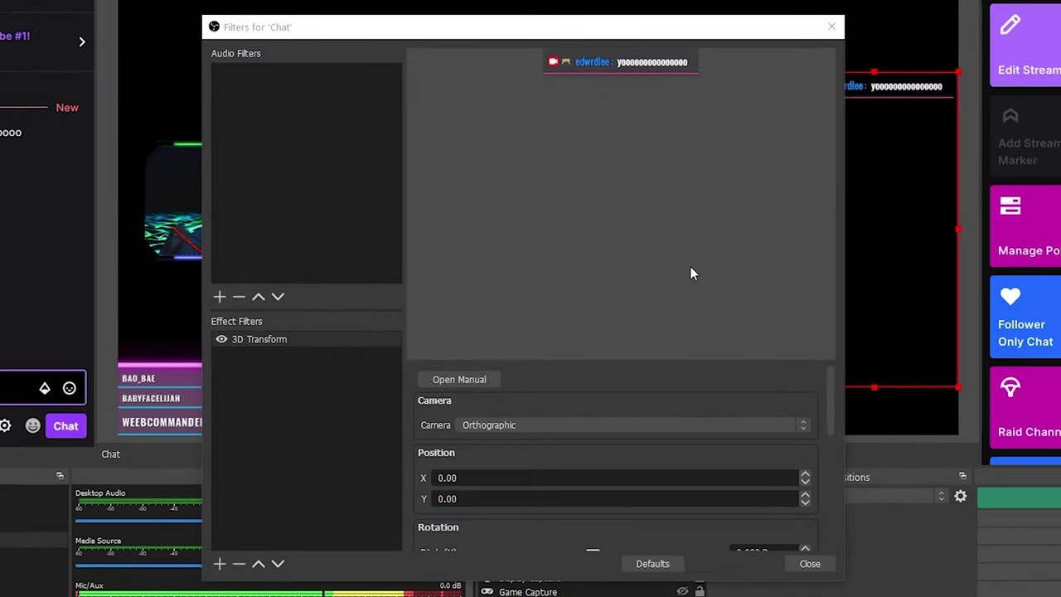
click(832, 402)
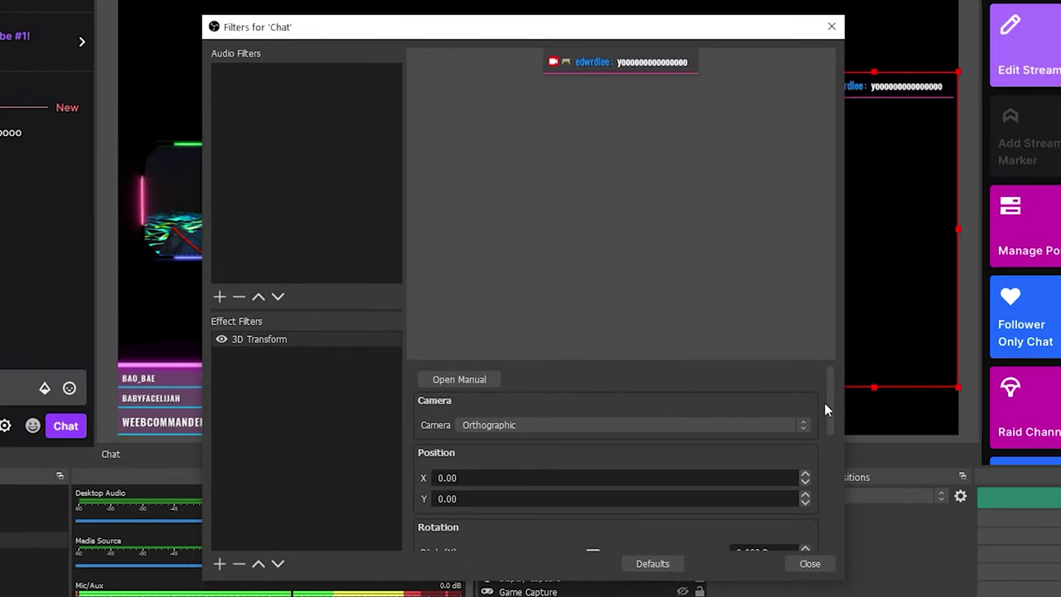
mouse_move(830, 407)
mouse_down()
mouse_move(827, 509)
mouse_move(829, 419)
mouse_up()
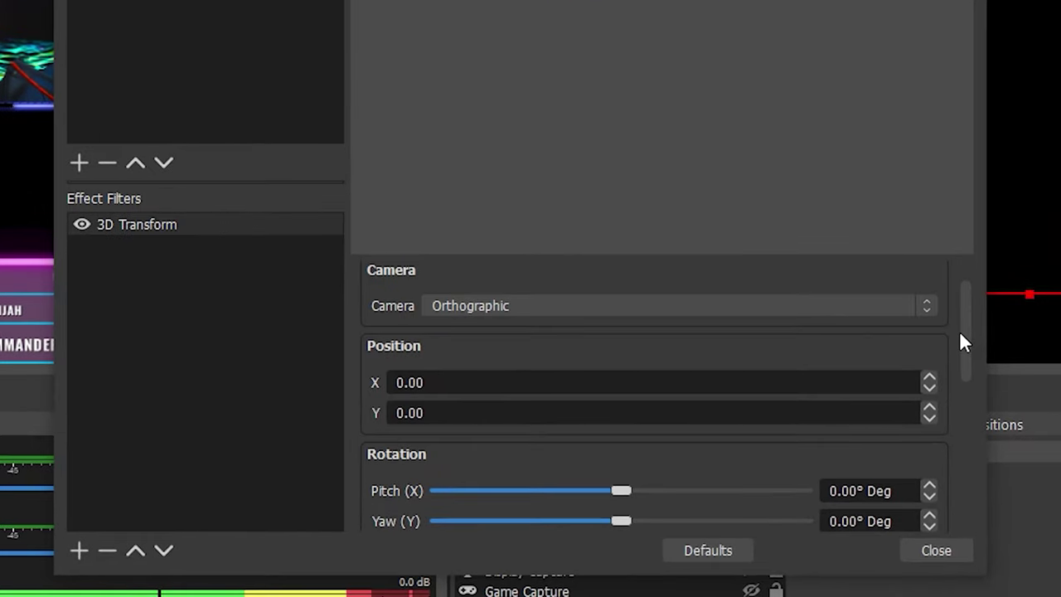
mouse_move(960, 335)
mouse_down()
mouse_move(950, 431)
mouse_move(954, 316)
mouse_up()
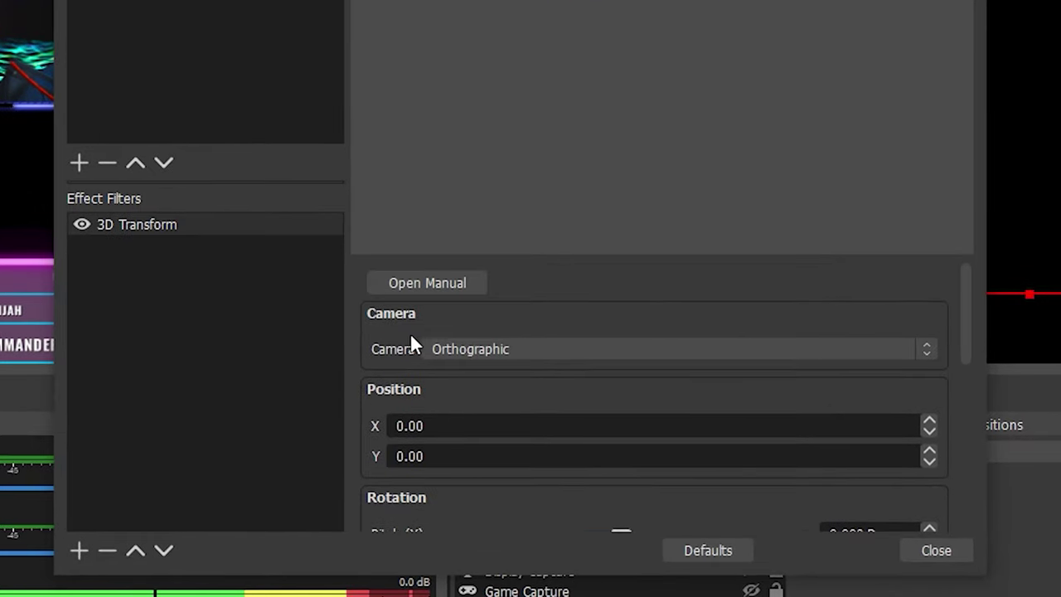
Set the Chat's 3D camera to Perspective, yaw -8.62° and field of view 95.66
click(503, 351)
click(501, 383)
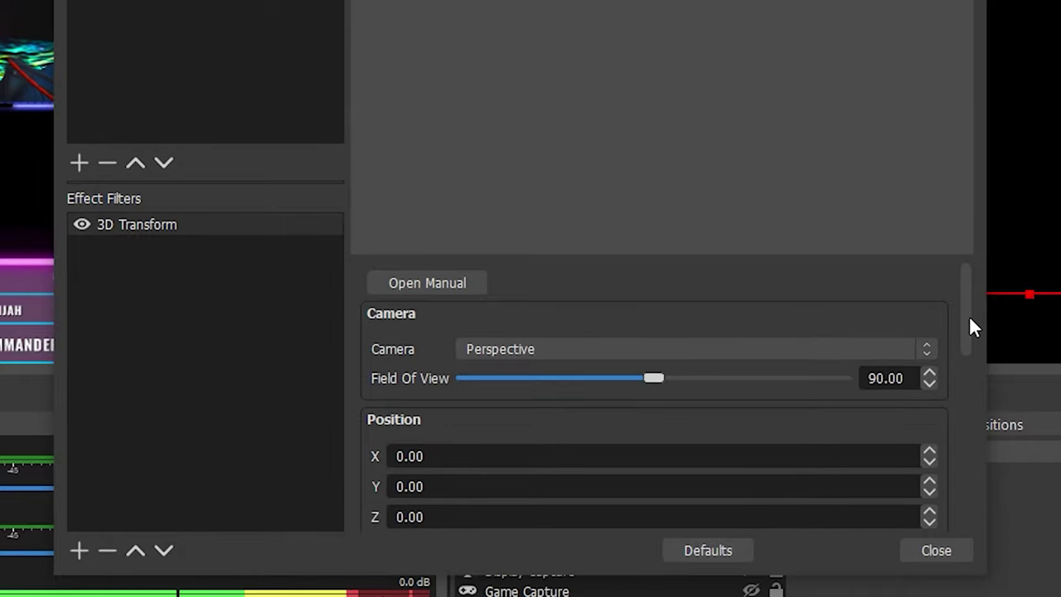
drag(971, 318, 976, 412)
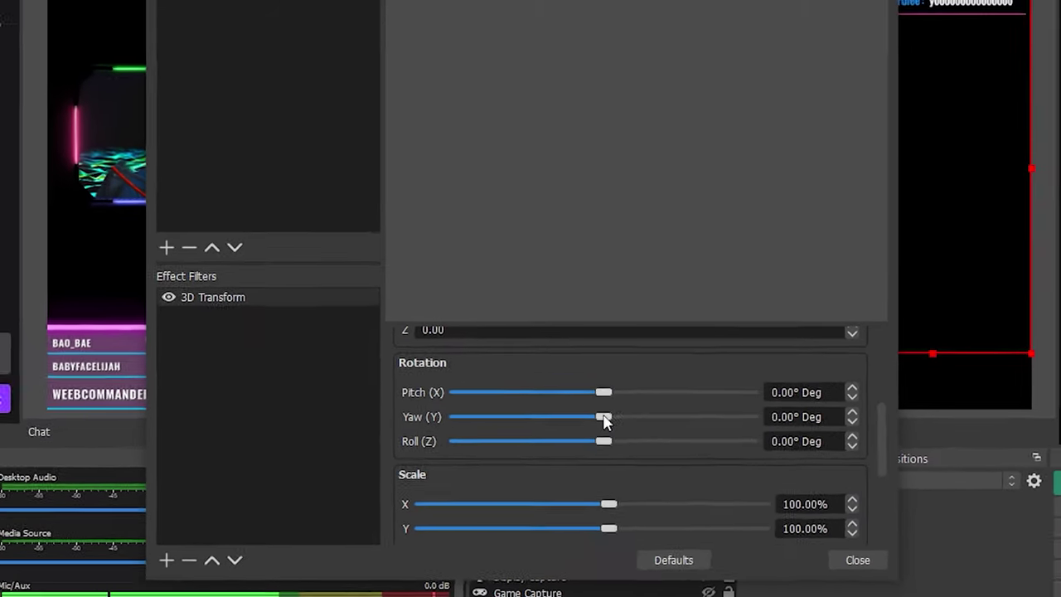
drag(621, 374, 634, 380)
drag(601, 441, 588, 442)
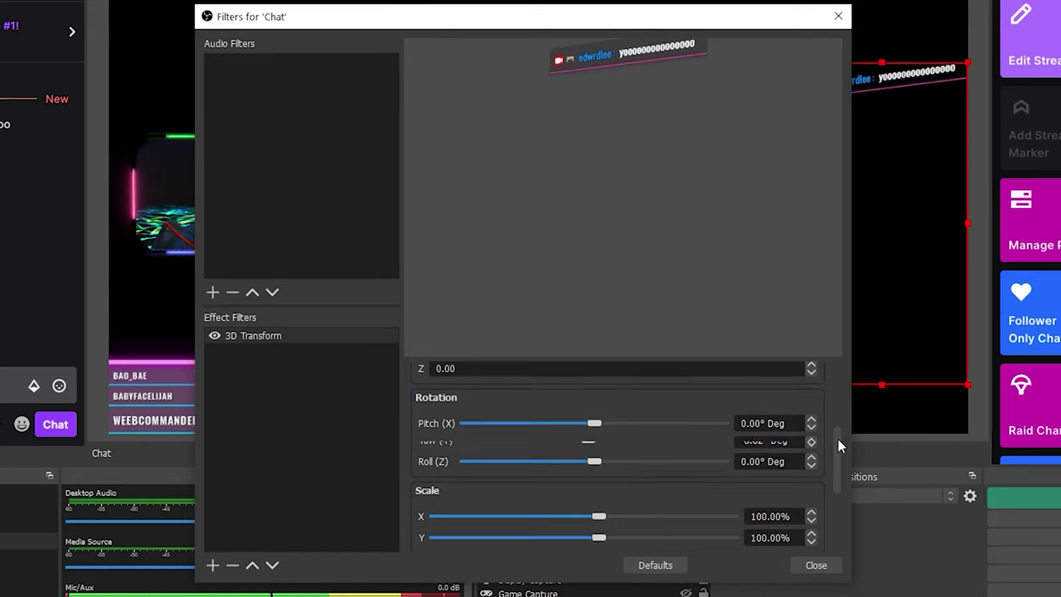
drag(838, 440, 831, 396)
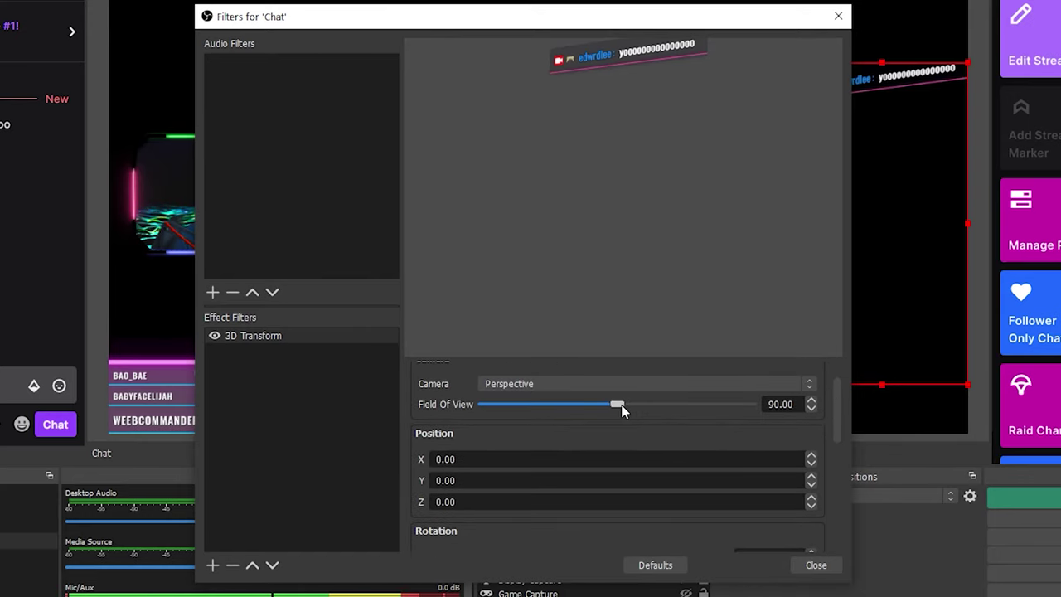
drag(620, 405, 628, 407)
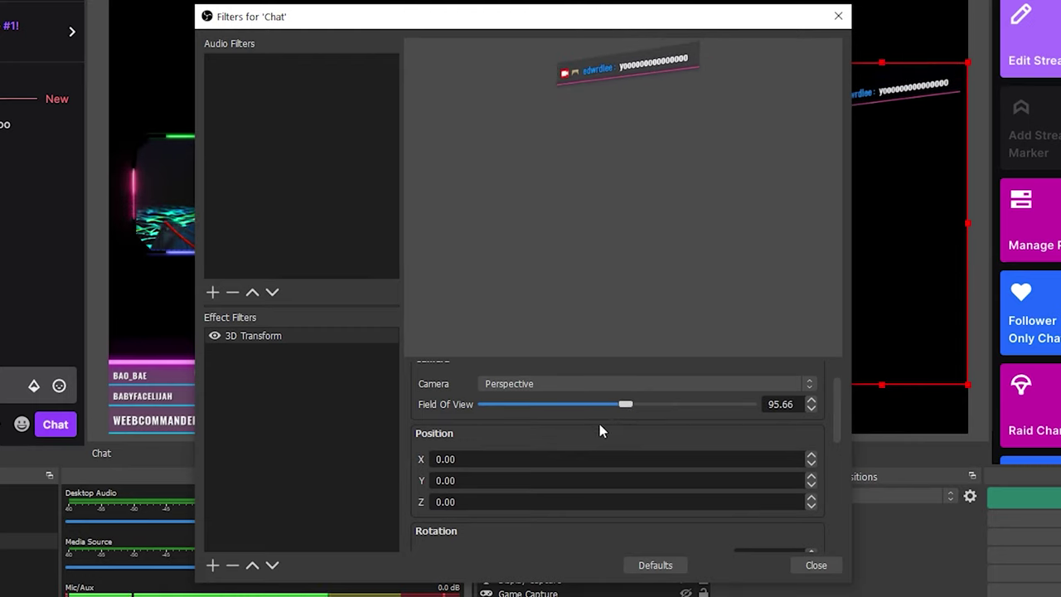
Close the Chat filters and add a 3D Transform filter to the webcam Group source
click(815, 567)
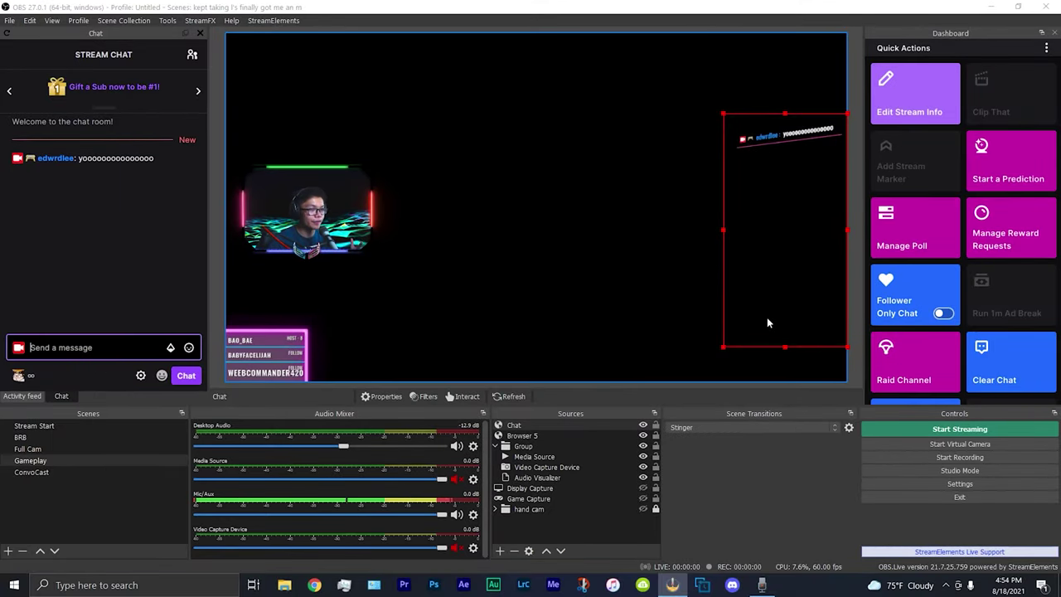
click(768, 321)
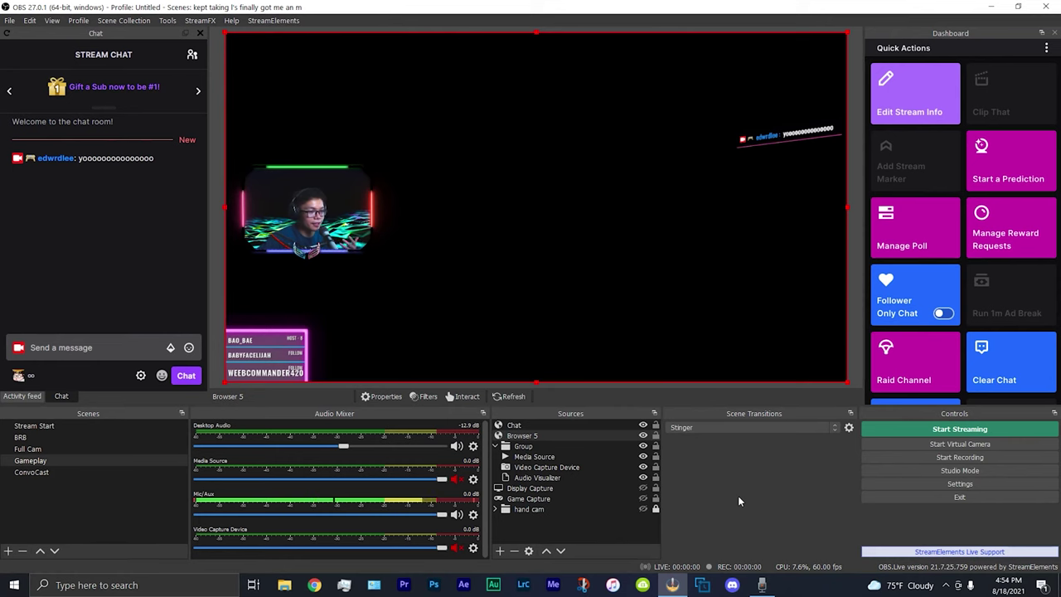
click(589, 445)
right_click(585, 443)
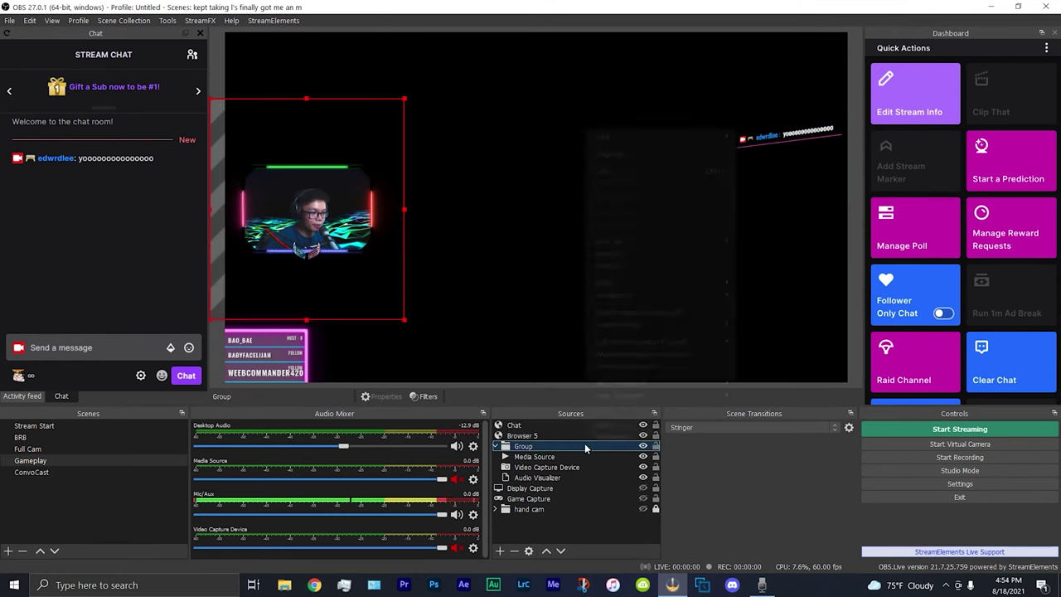
click(613, 424)
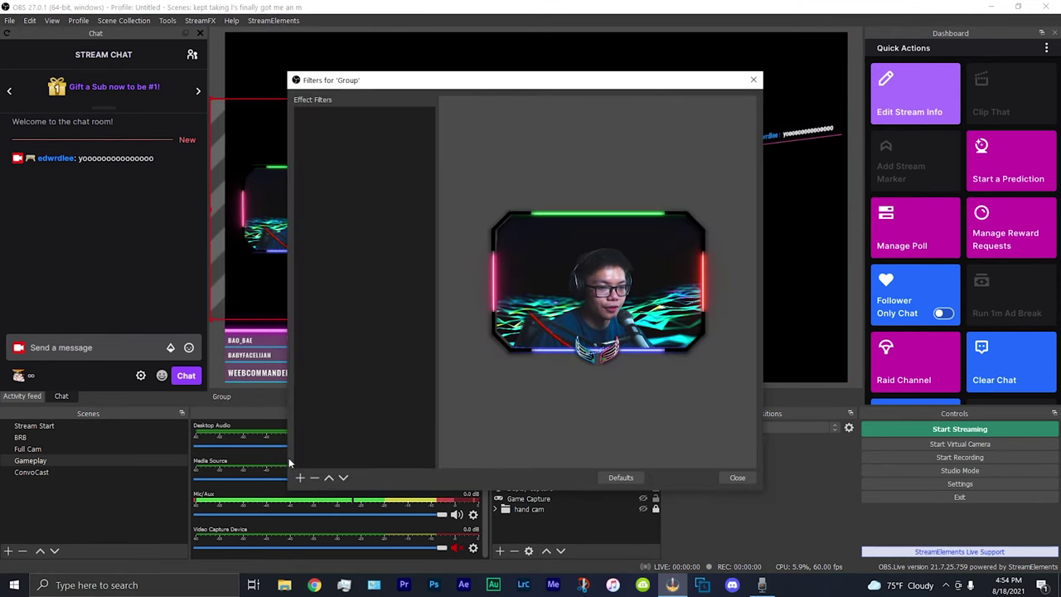
click(298, 478)
click(341, 278)
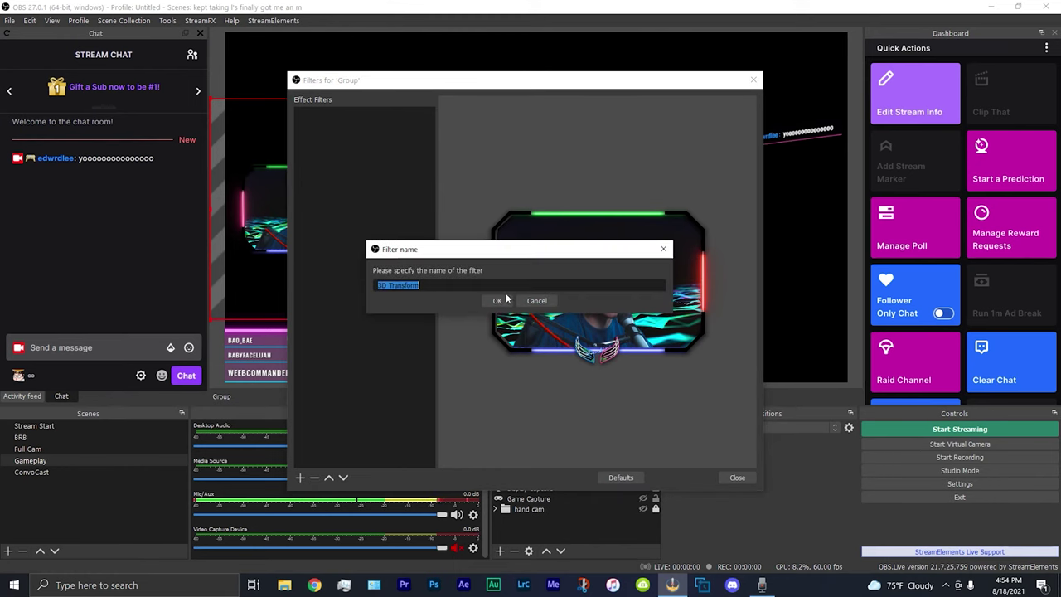
click(501, 301)
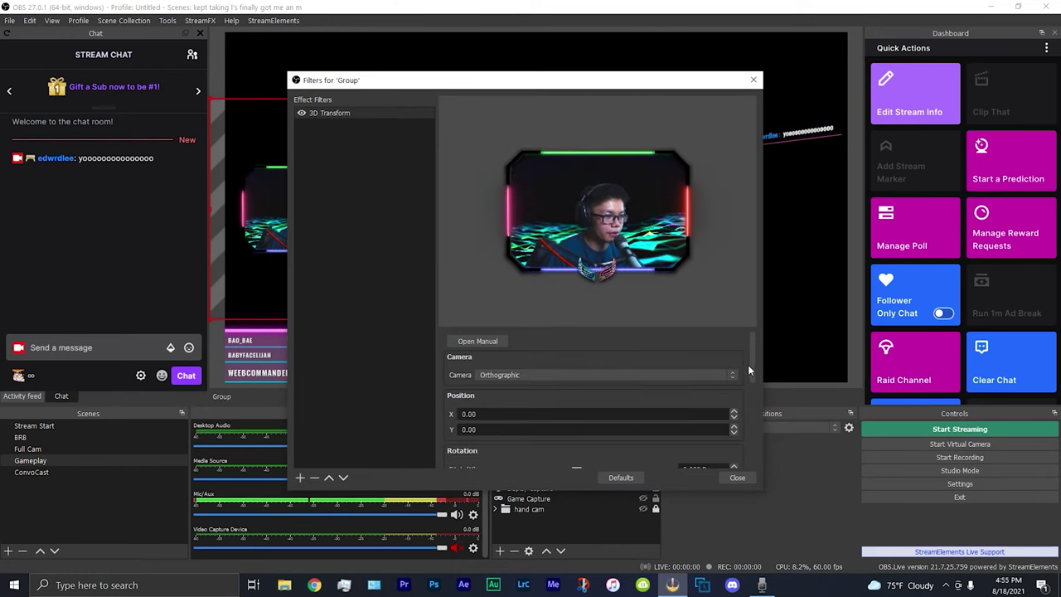
Test-rotate the Group with the Yaw/Roll sliders, reset it to Defaults, and close the filters
scroll(755, 378, down, 3)
drag(576, 422, 597, 438)
scroll(755, 404, down, 5)
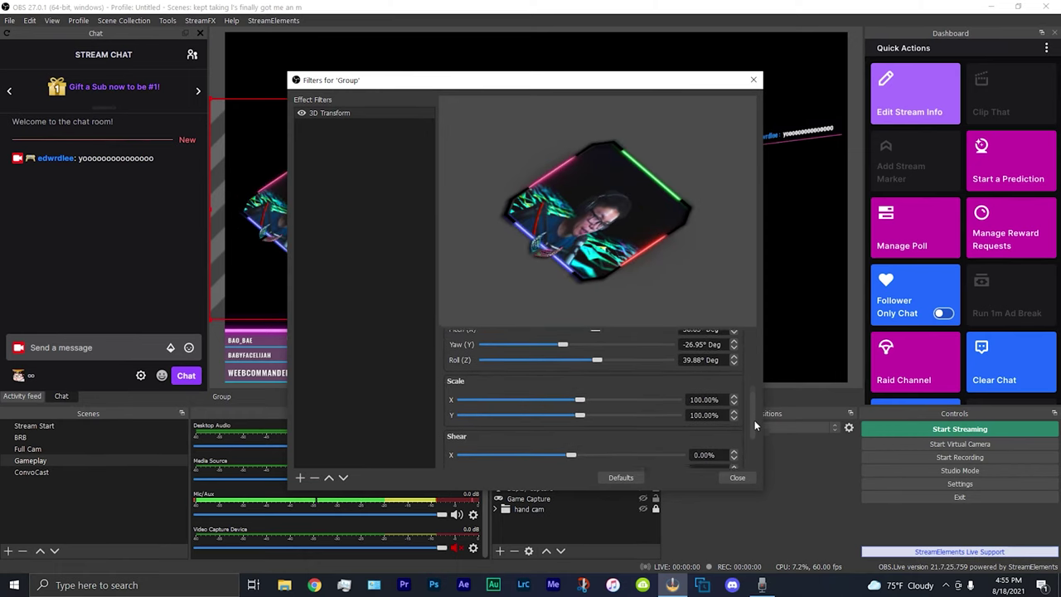
click(621, 477)
key(Escape)
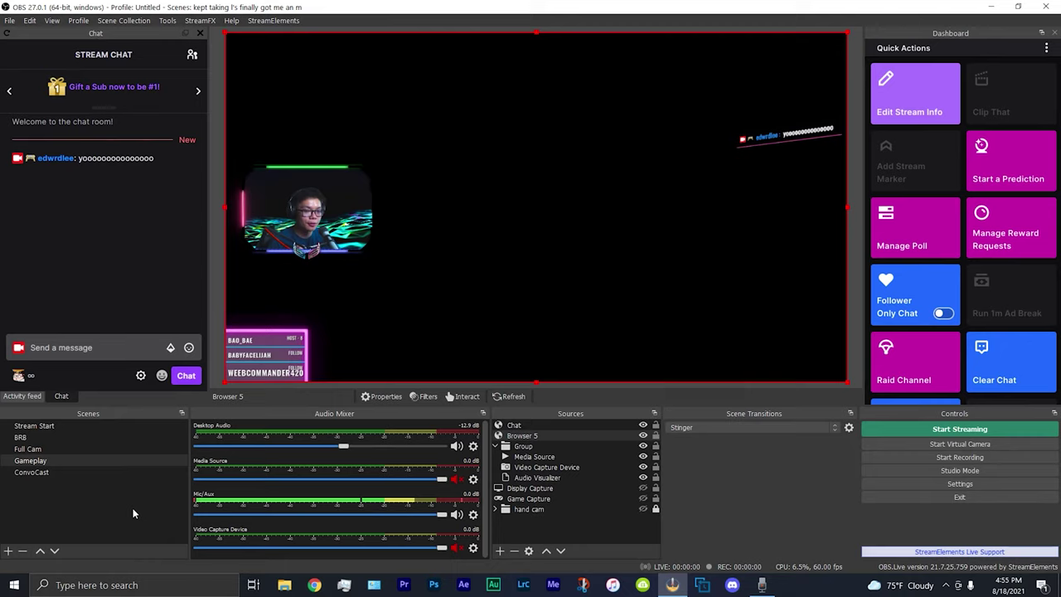
Switch the preview to the Full Cam scene with its large webcam view
click(106, 449)
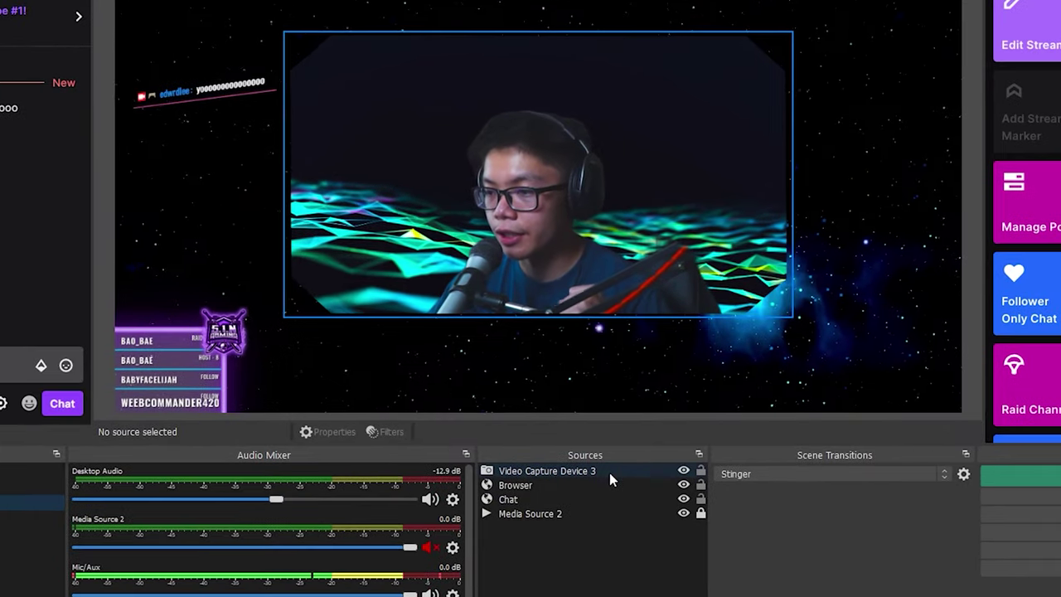
Add an SDF Effects filter to Video Capture Device 3, leaving the inner shadow off
click(588, 426)
right_click(589, 426)
click(626, 446)
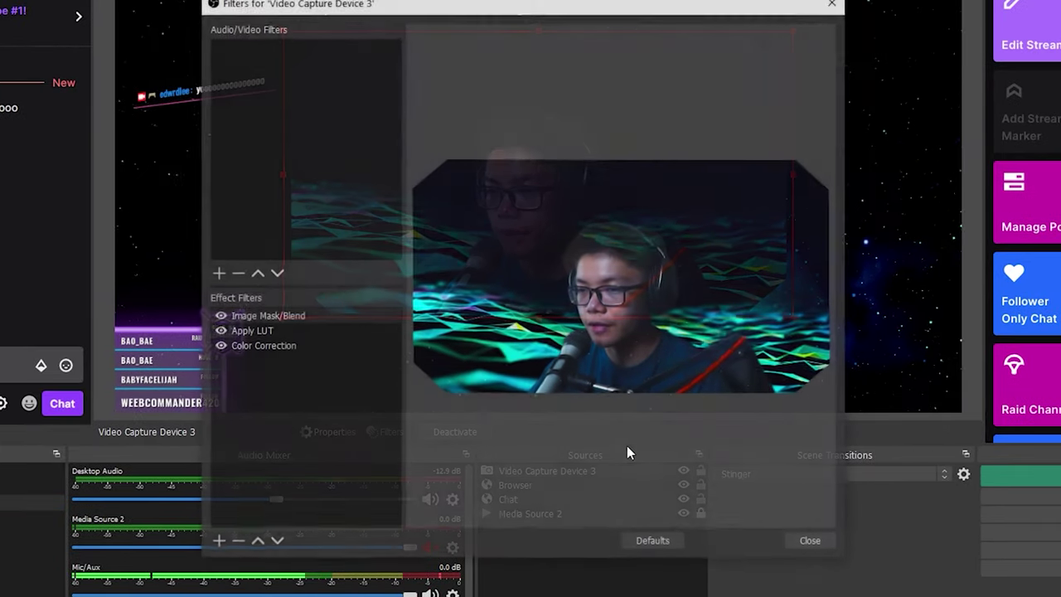
click(217, 543)
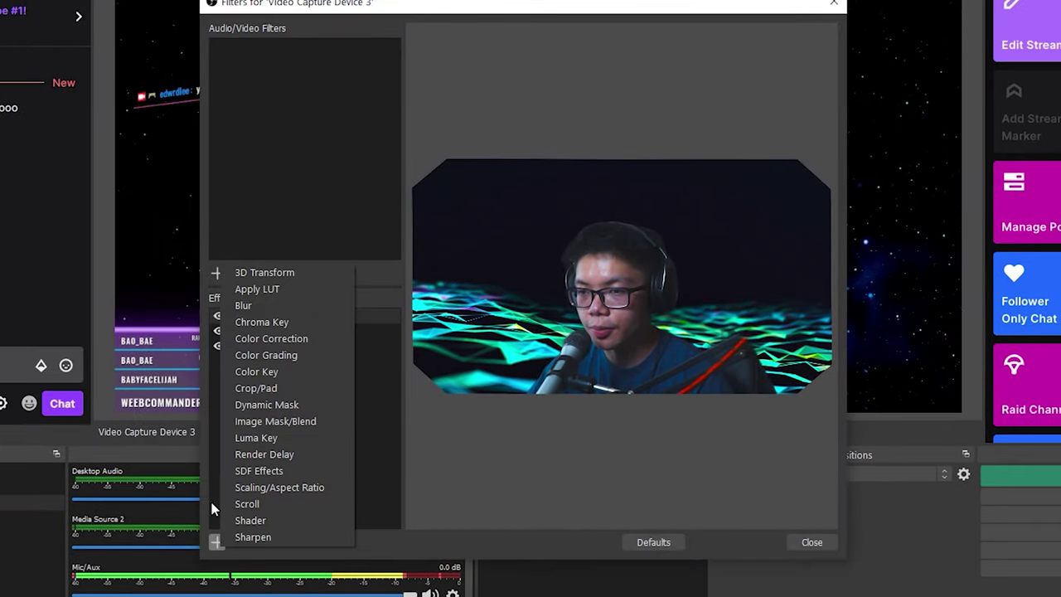
click(292, 470)
click(485, 301)
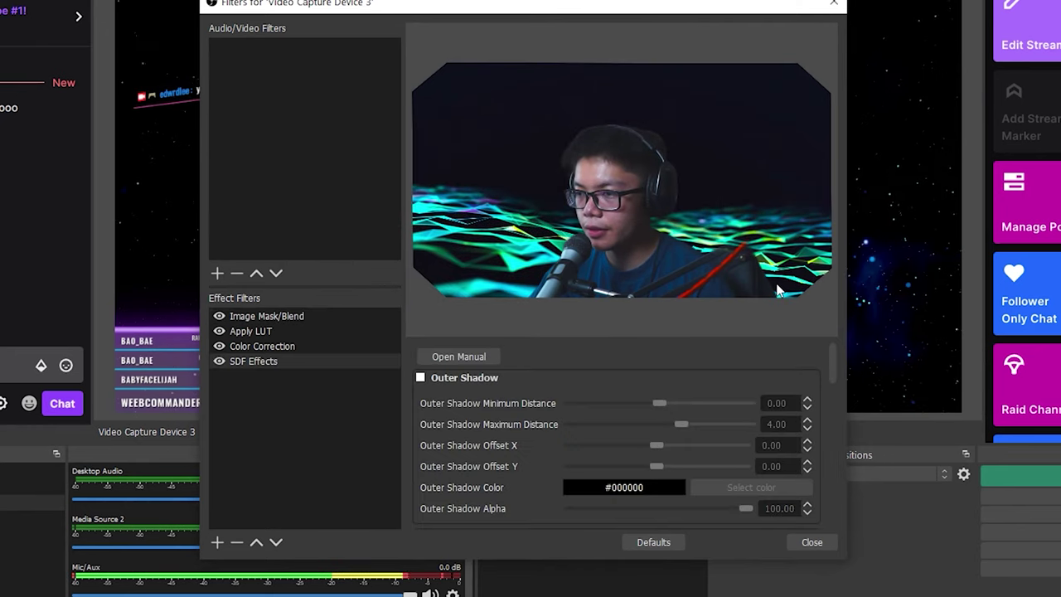
scroll(836, 379, down, 3)
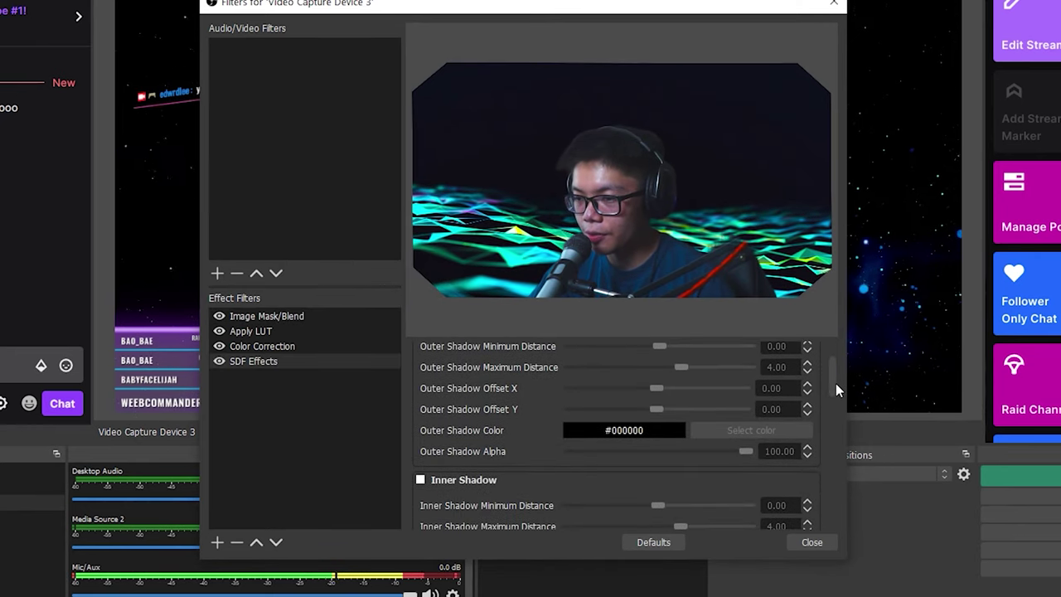
scroll(838, 387, up, 1)
click(424, 492)
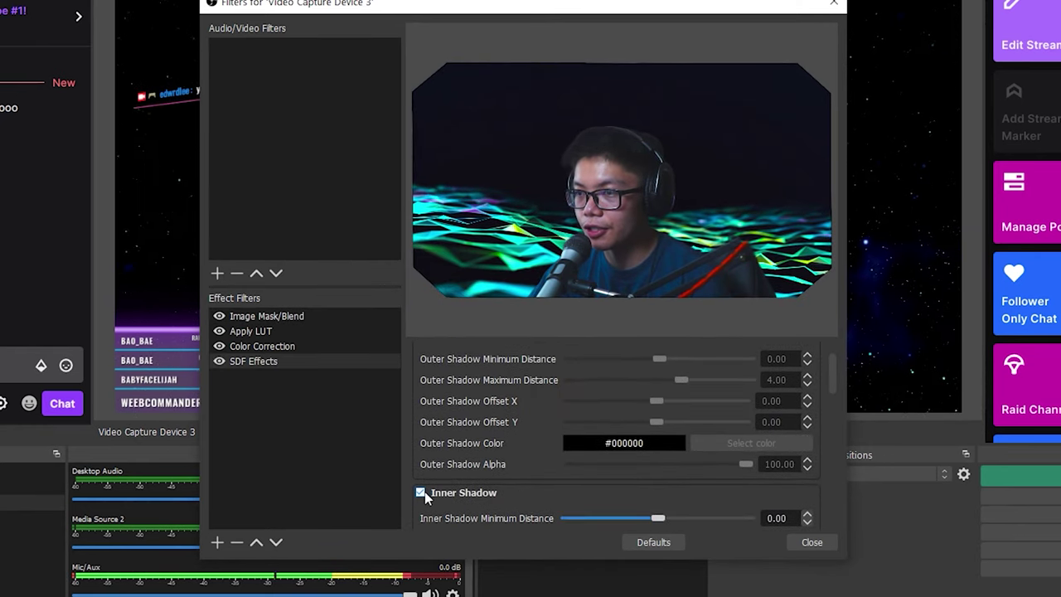
click(424, 492)
scroll(425, 448, up, 1)
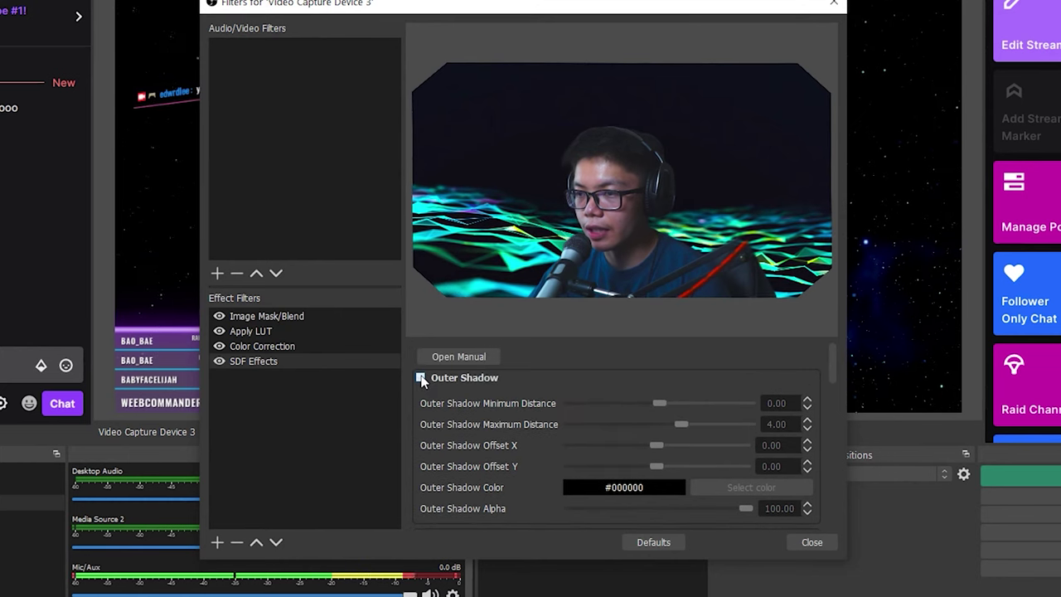
Enable Outer Shadow at about 7.36–11.27 distance and turn on the white Outer Glow
click(420, 377)
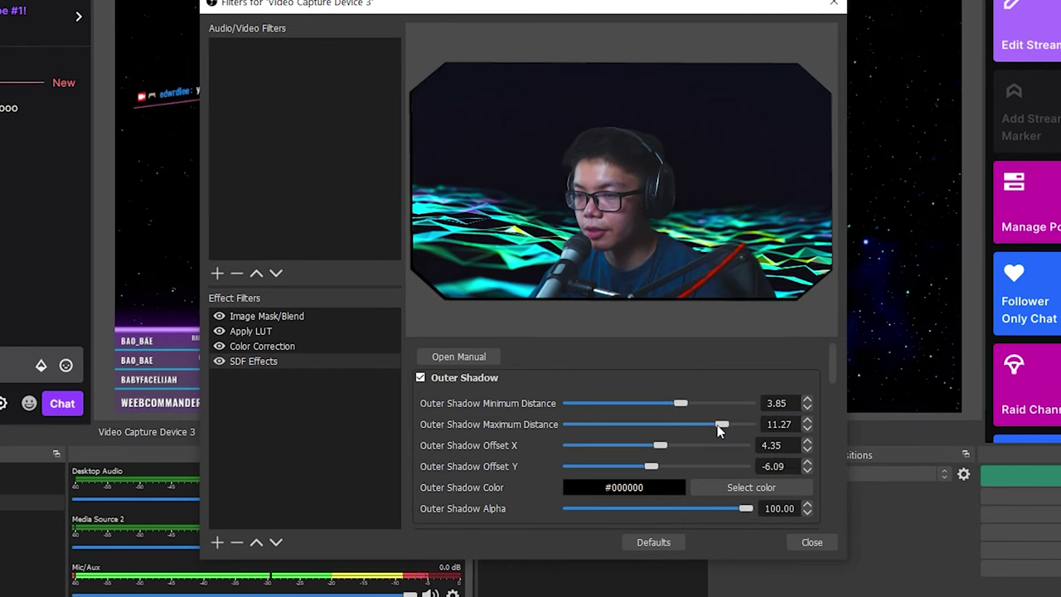
mouse_move(717, 425)
mouse_down()
mouse_move(702, 403)
mouse_move(724, 424)
mouse_up()
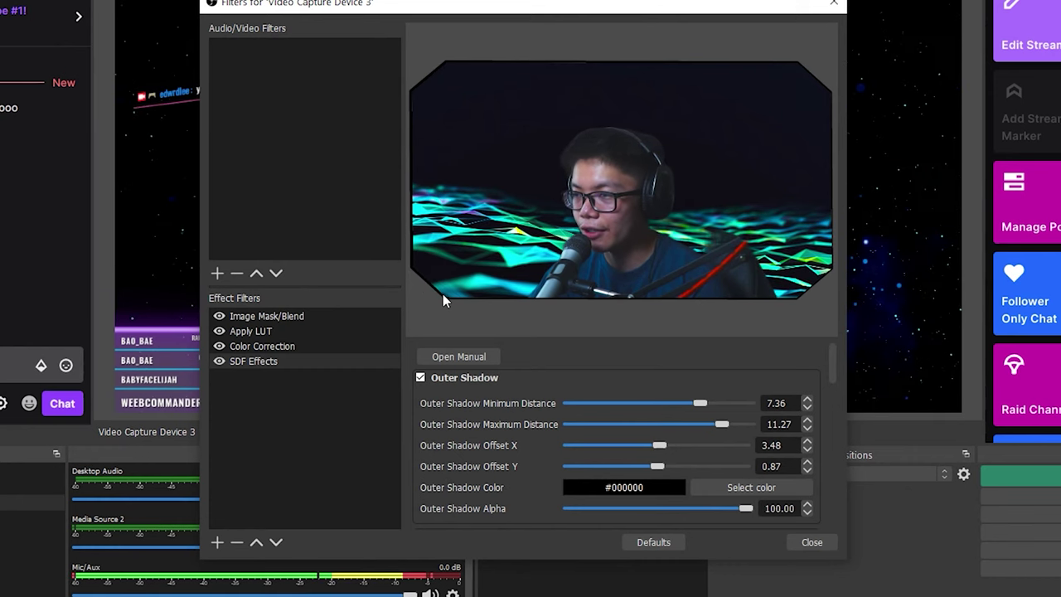
drag(833, 365, 834, 435)
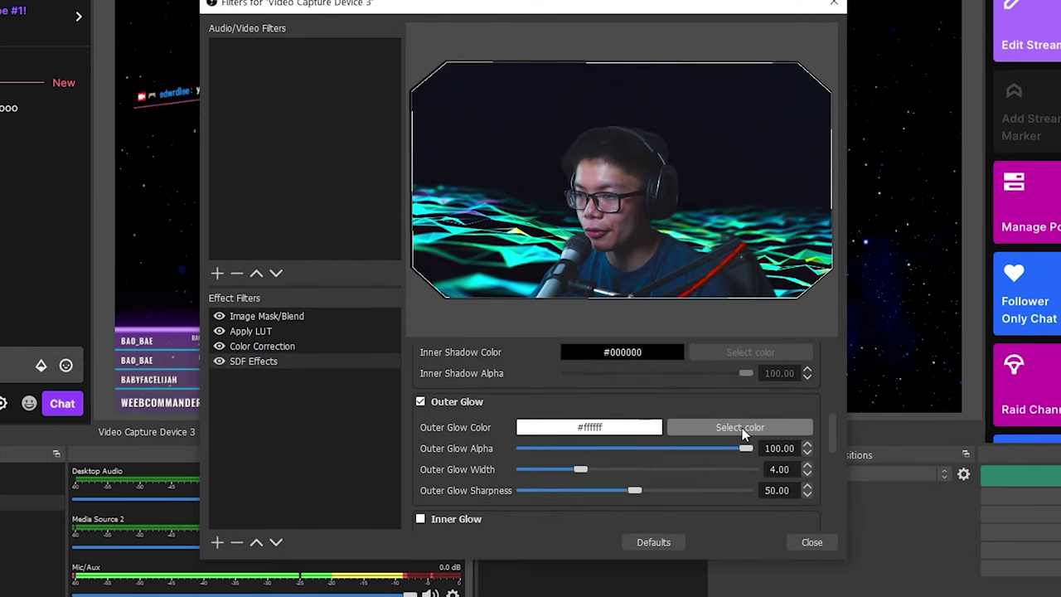
Set the Outer Glow colour to teal #2ee4aa, sampled from the webcam background
click(742, 428)
drag(552, 128, 266, 146)
click(218, 186)
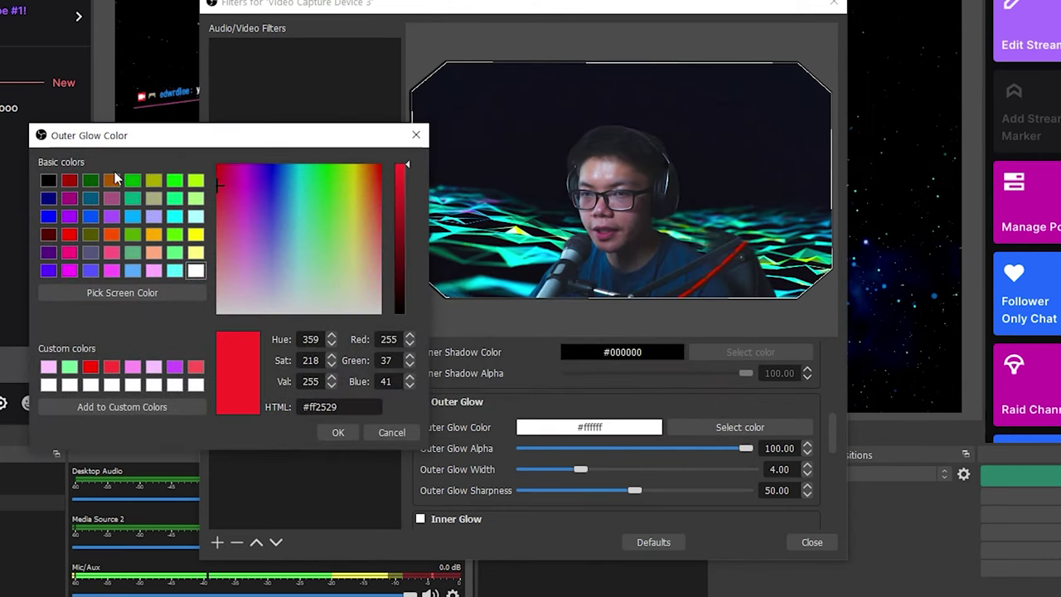
click(230, 191)
drag(230, 190, 349, 188)
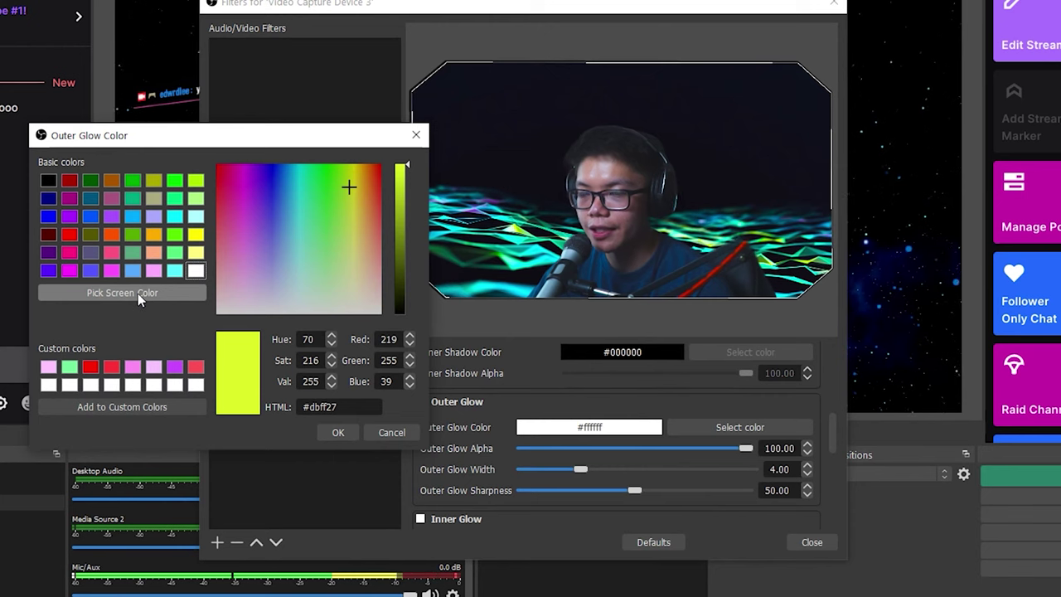
drag(237, 135, 219, 135)
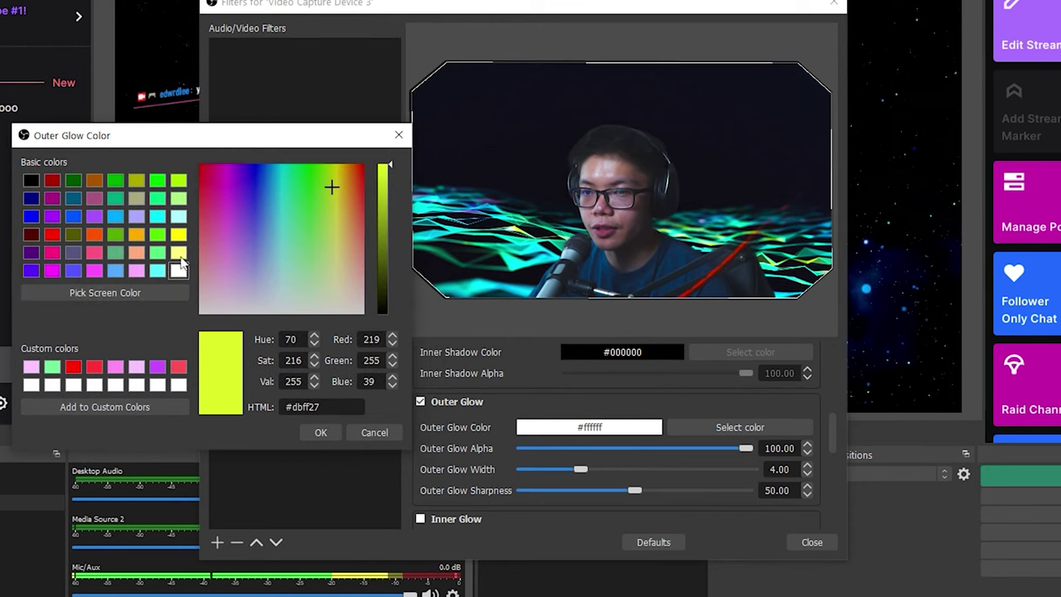
click(129, 293)
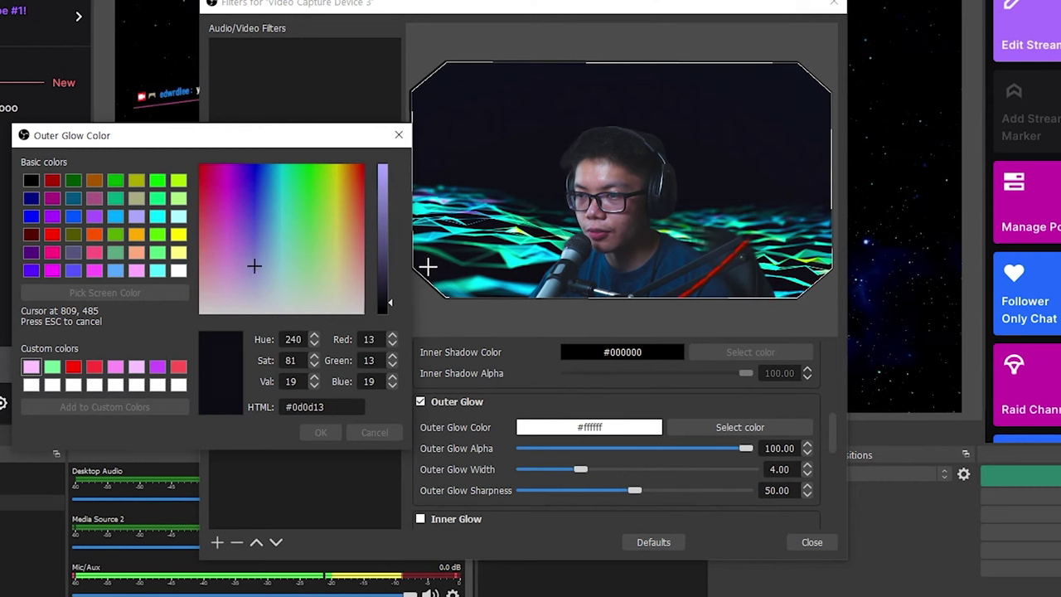
click(509, 262)
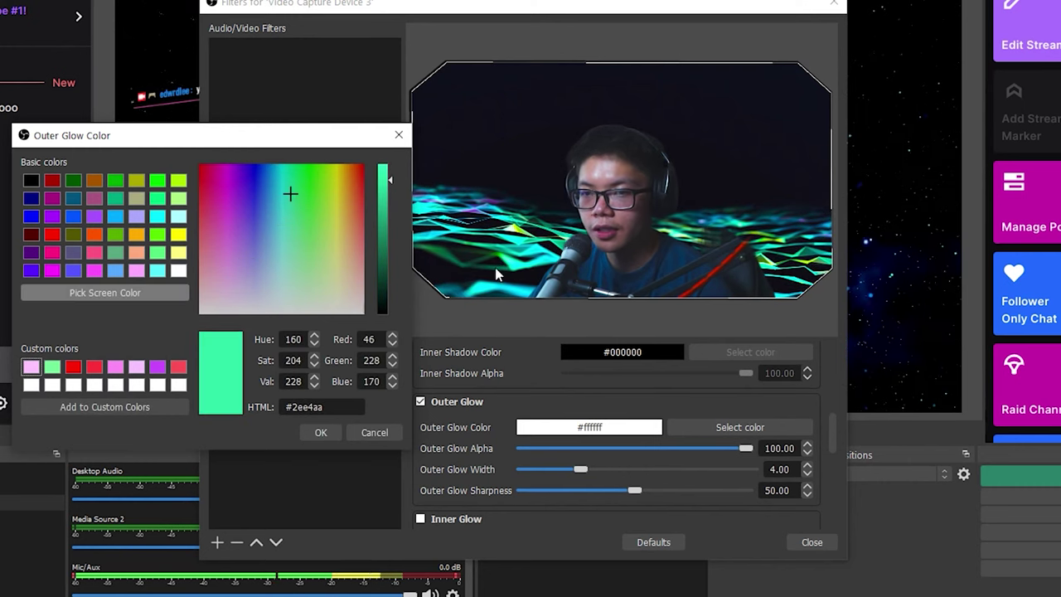
click(320, 432)
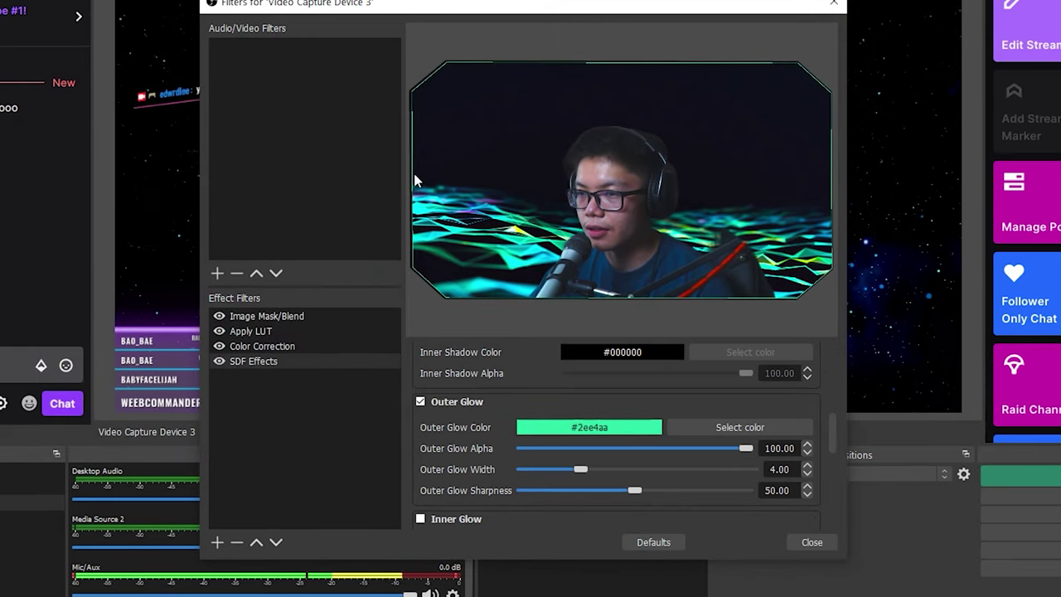
Set the teal outer glow to width 16 and sharpness 0, and enable the white inner glow
drag(833, 428, 833, 437)
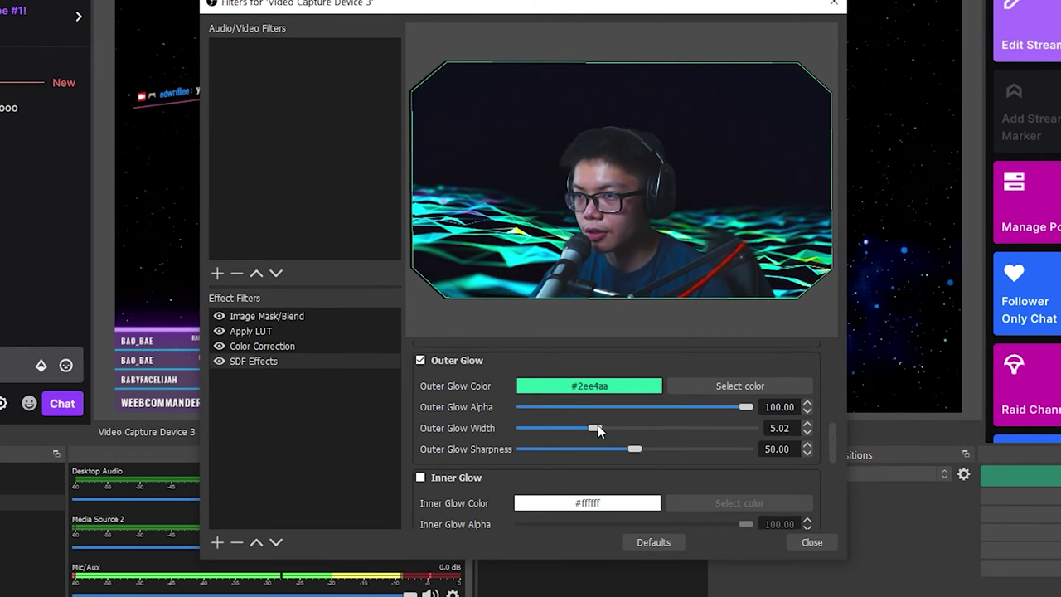
drag(644, 453, 523, 452)
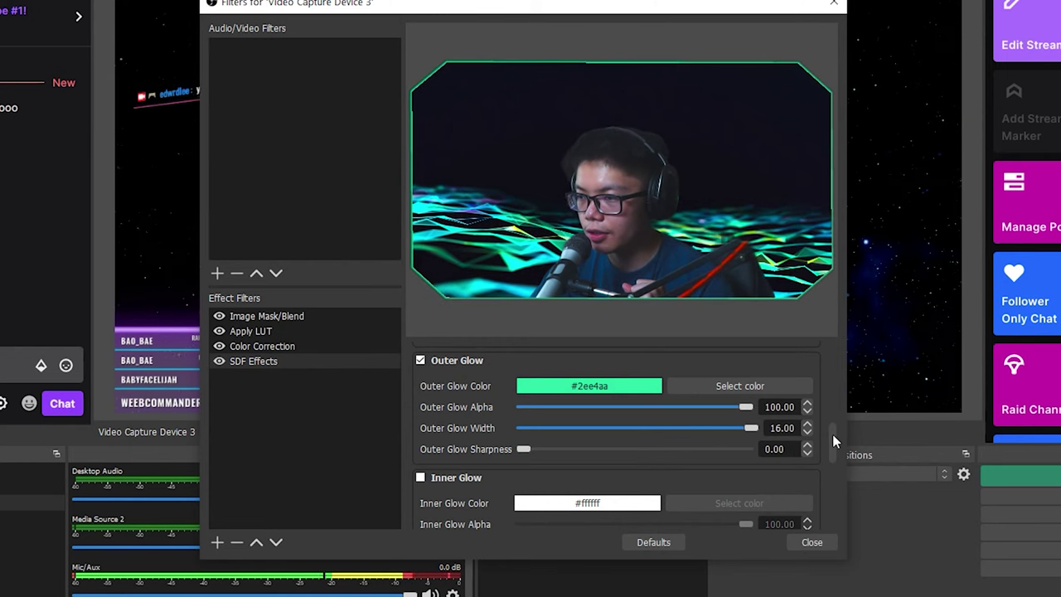
scroll(716, 470, down, 1)
click(456, 425)
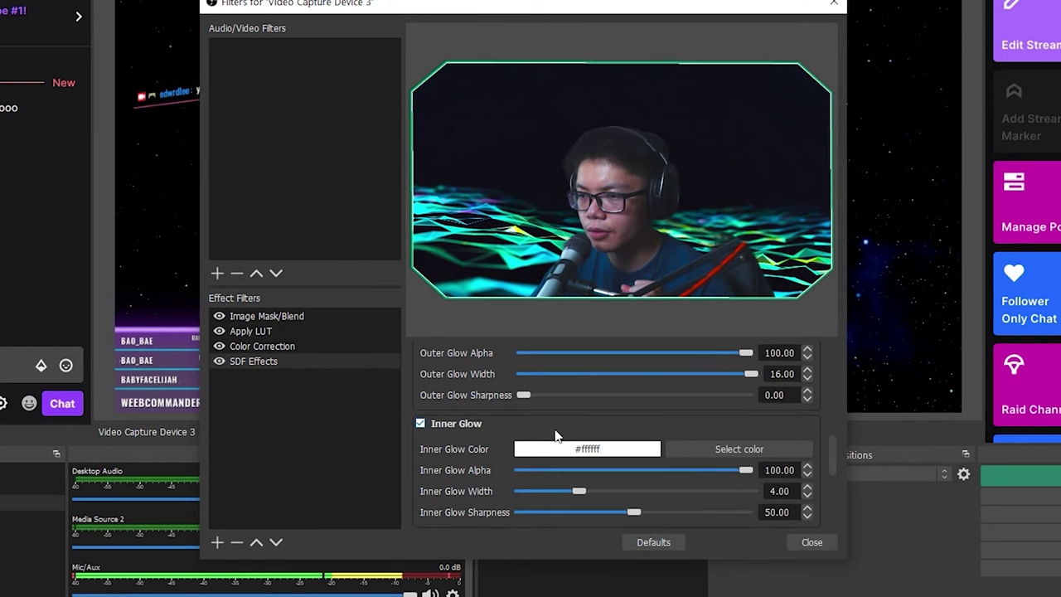
Sample a purple from the video and refine the inner glow colour to #6f67da
click(692, 451)
drag(543, 118, 298, 121)
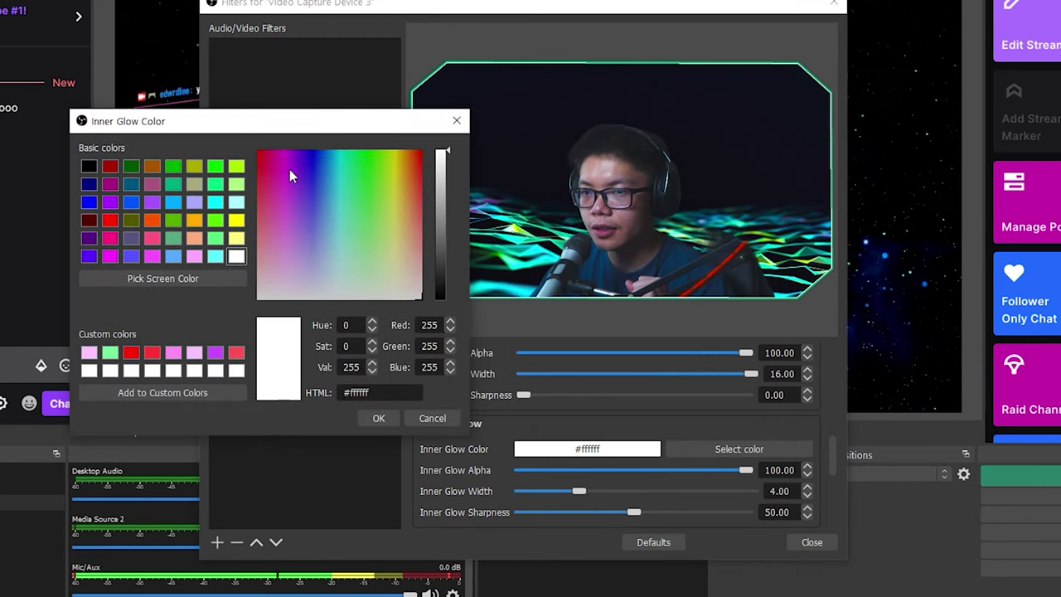
click(188, 277)
click(490, 207)
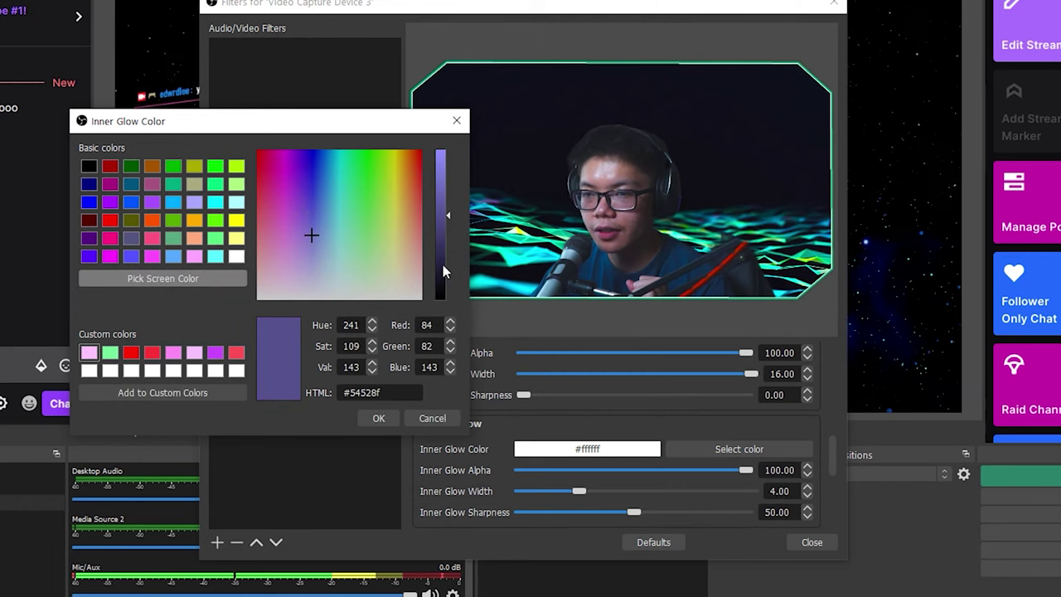
click(309, 221)
click(447, 171)
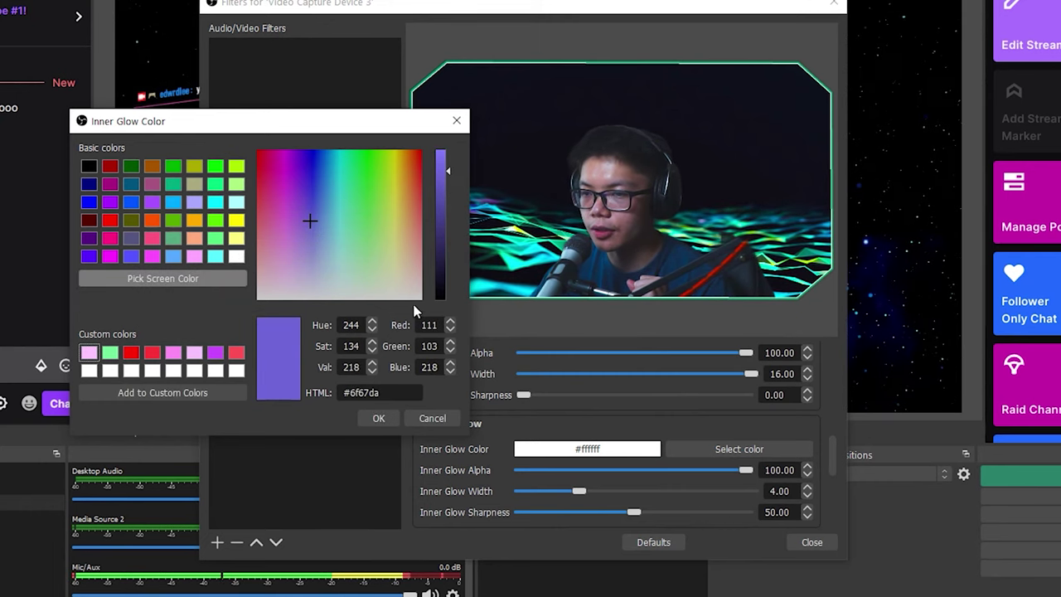
click(378, 418)
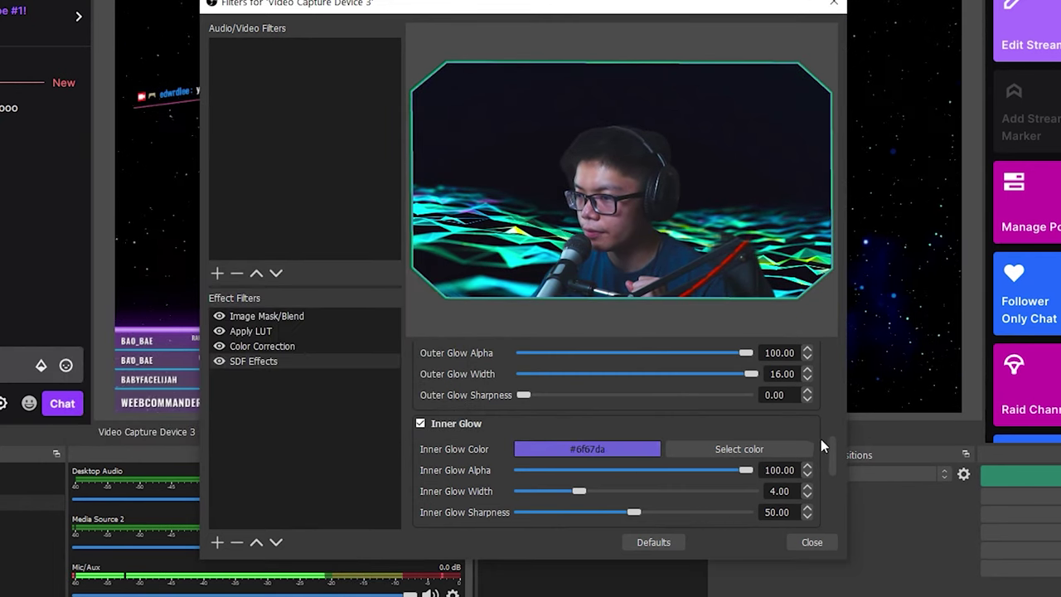
Widen the purple inner glow to 16 and lower its sharpness to 17.39
scroll(821, 438, down, 1)
drag(580, 456, 742, 457)
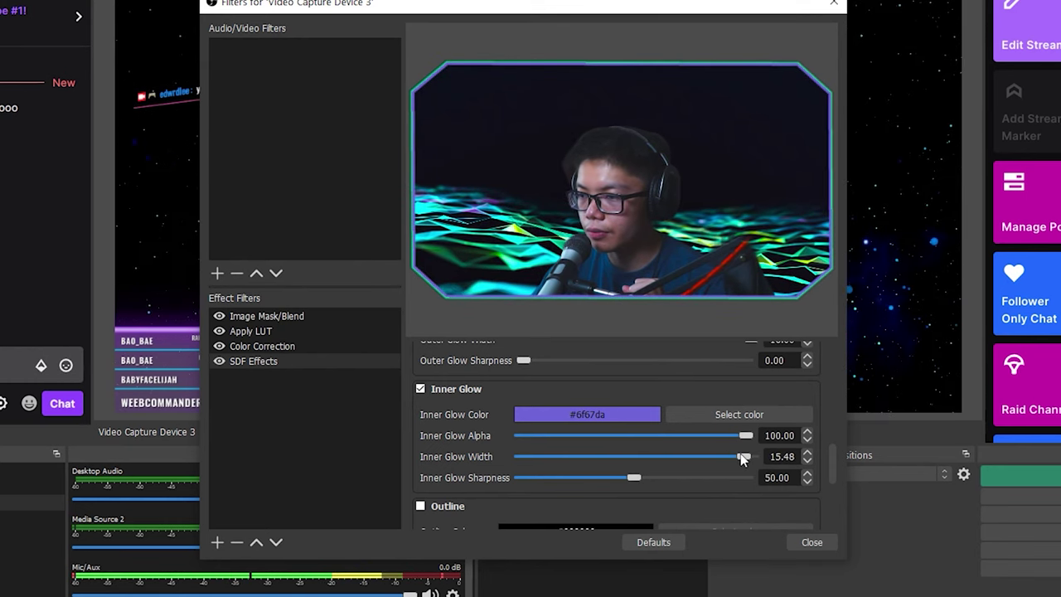
drag(634, 477, 535, 481)
drag(832, 468, 826, 361)
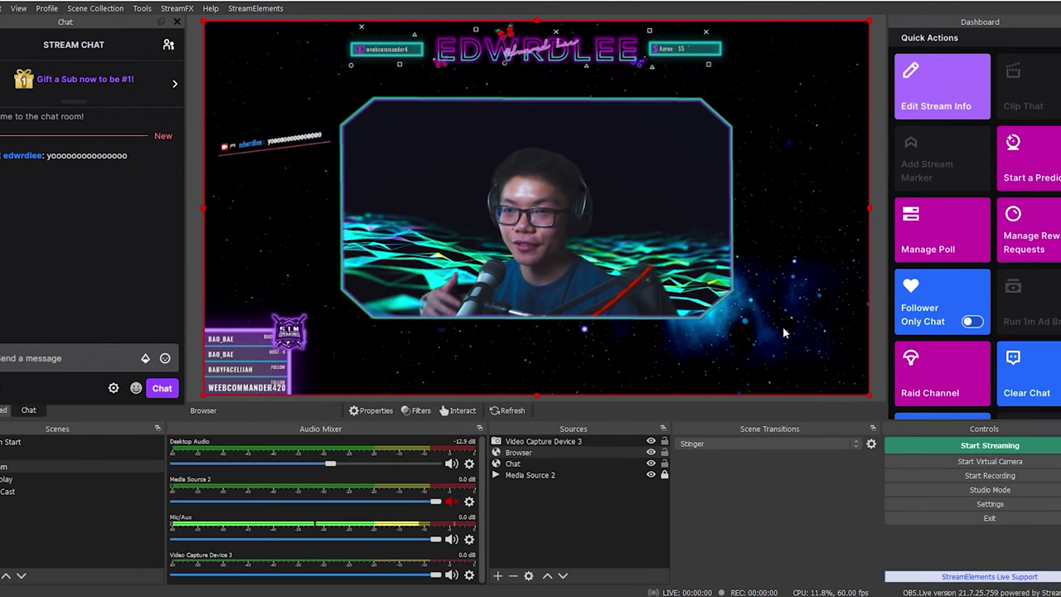
click(634, 531)
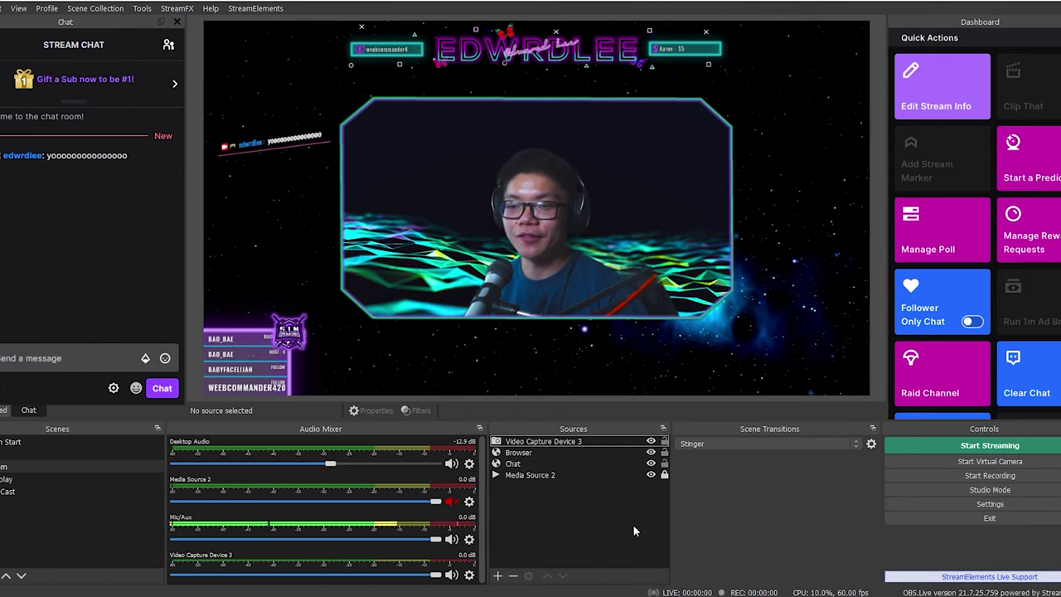